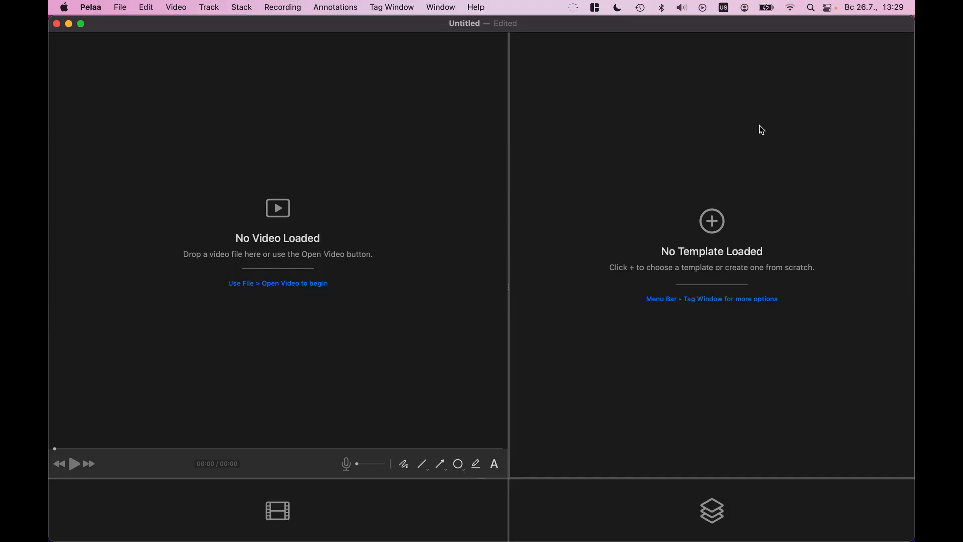
# - Load the ready-made factory template into the tag window and close it again
pyautogui.click(404, 11)
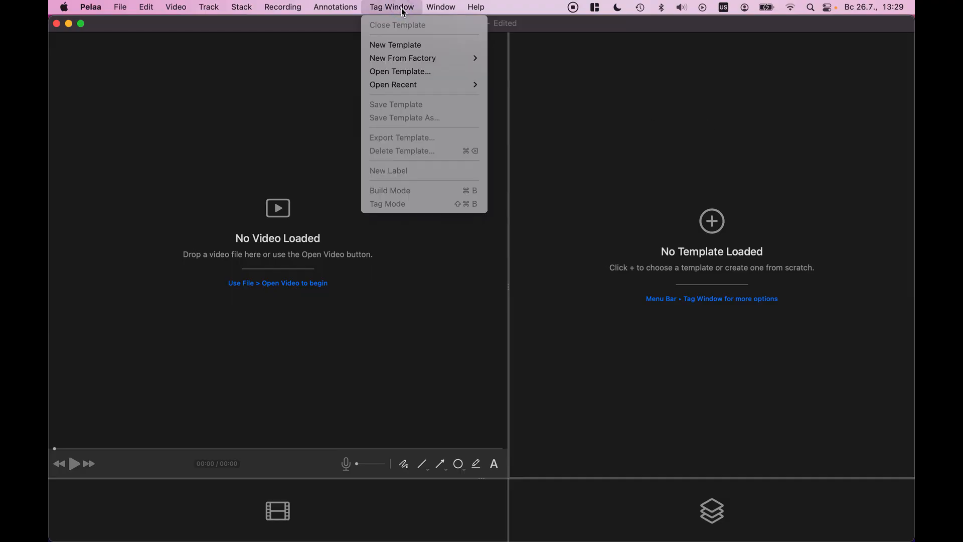
pyautogui.click(638, 127)
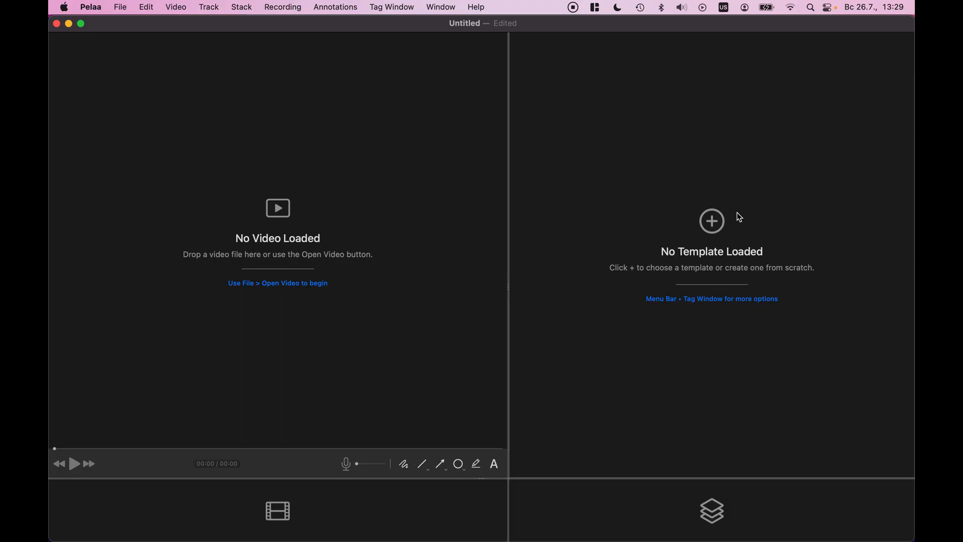
pyautogui.click(712, 221)
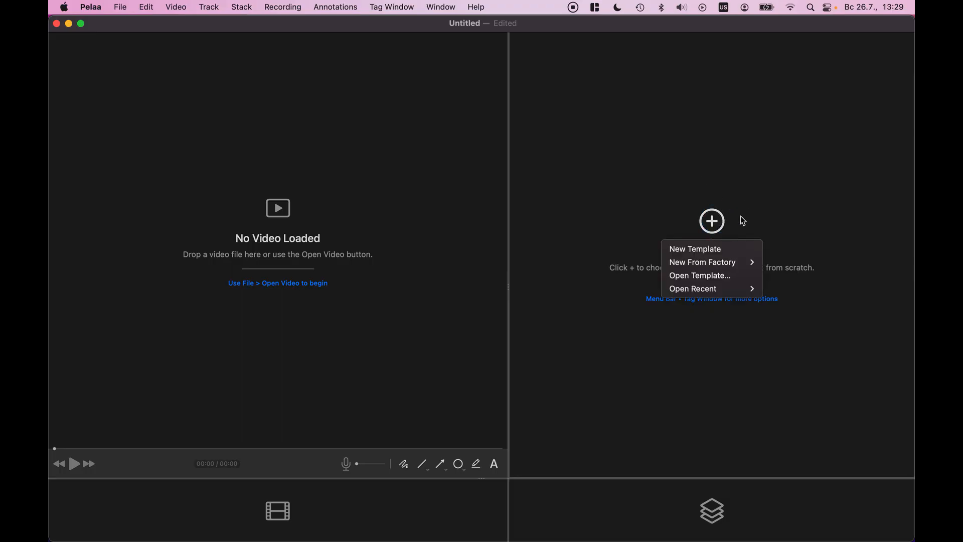
pyautogui.moveTo(730, 265)
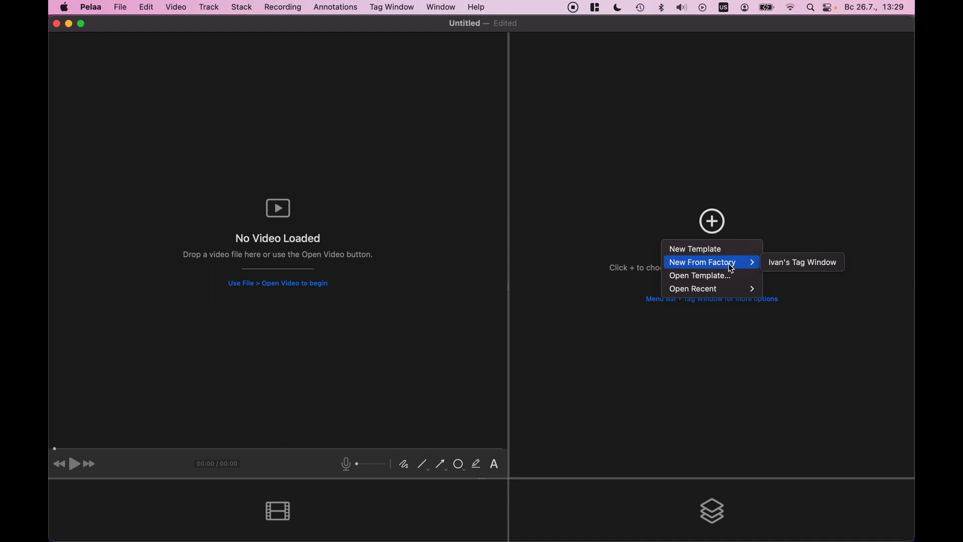
pyautogui.click(801, 269)
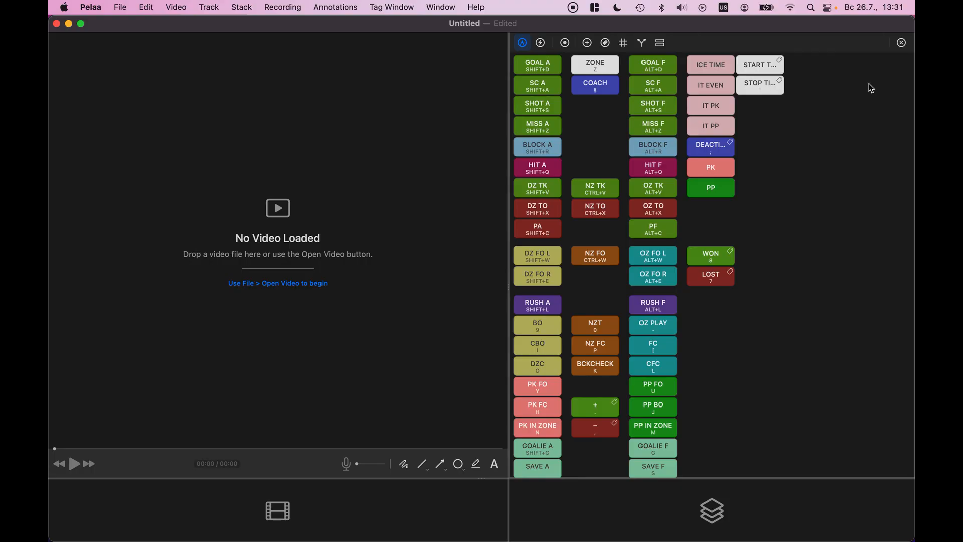
pyautogui.click(901, 43)
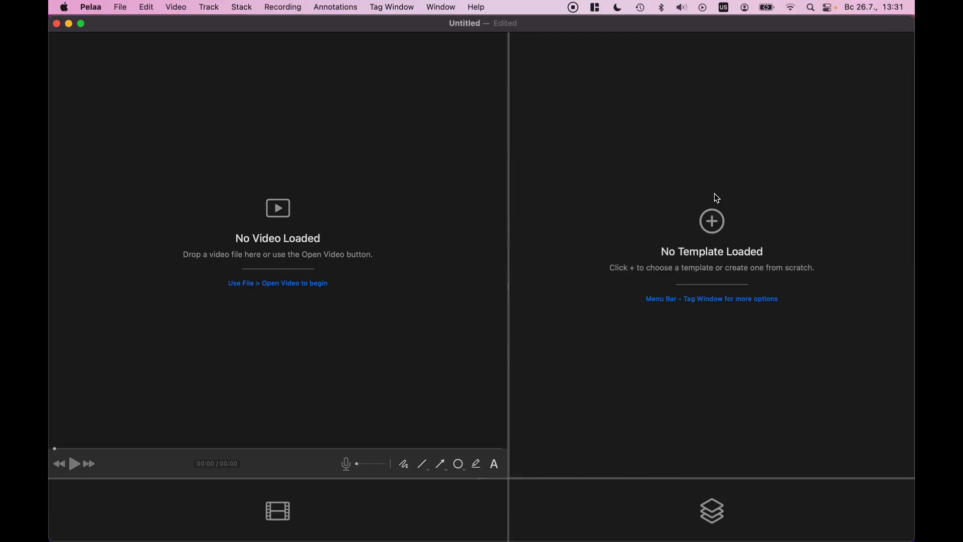
# - Create a new blank tag template and add one tag button to it
pyautogui.click(712, 221)
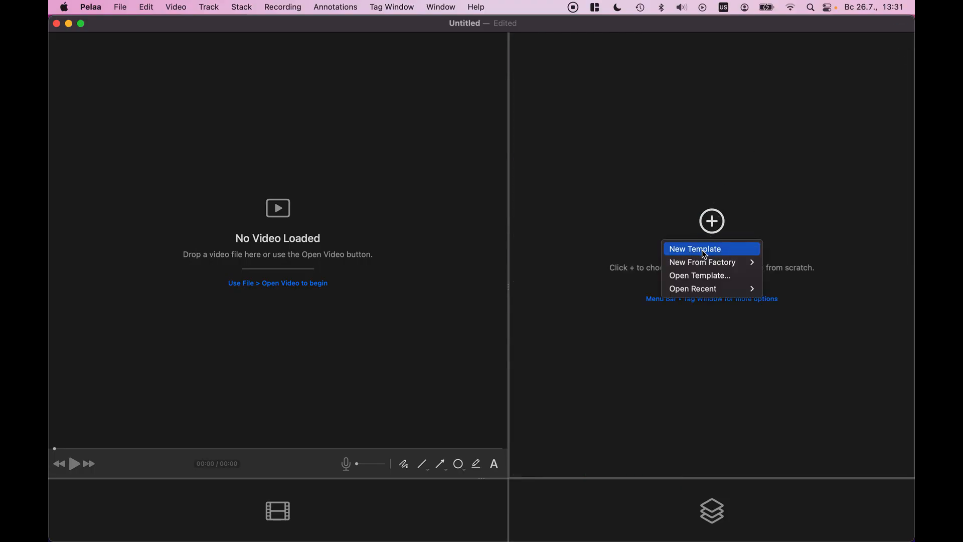
pyautogui.click(705, 250)
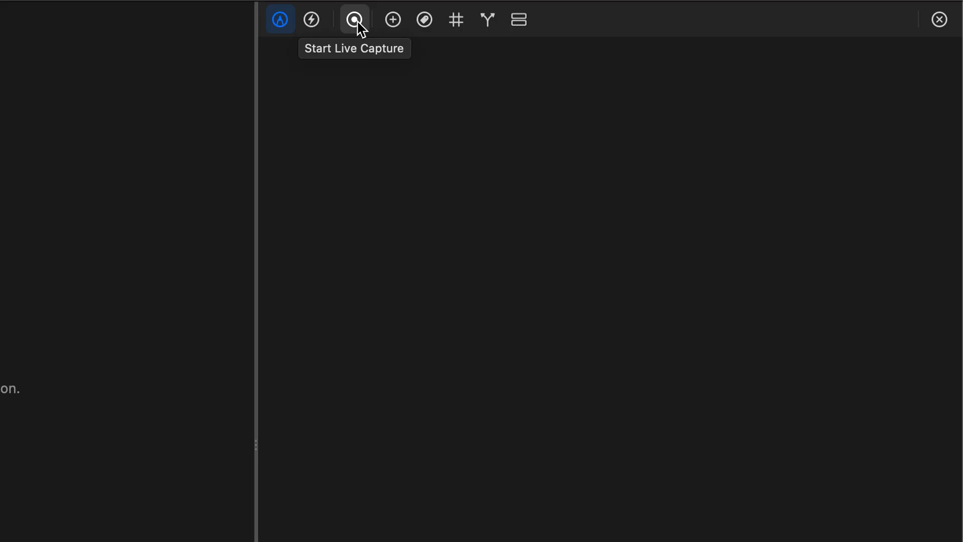
pyautogui.click(393, 26)
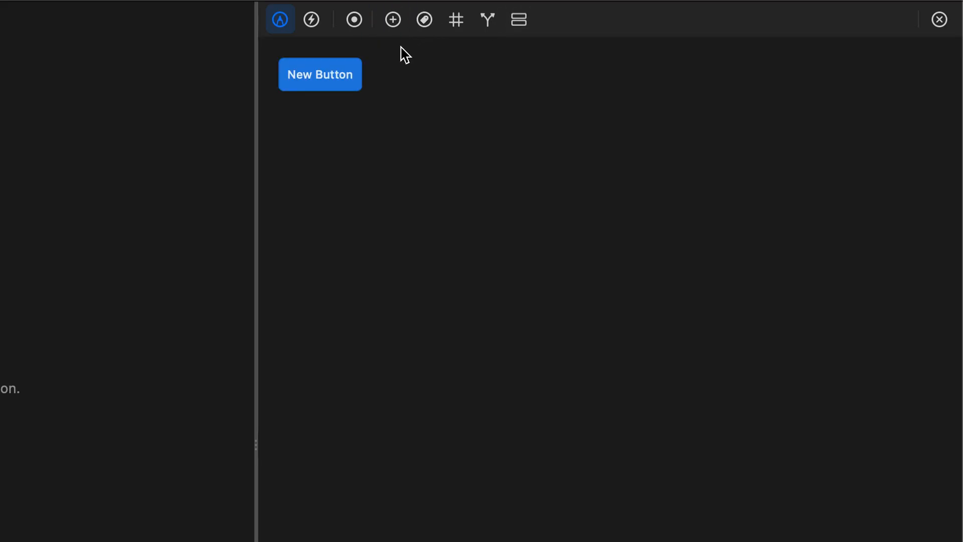
# - Place a second tag button freely in the canvas below the first one and delete it
pyautogui.click(395, 25)
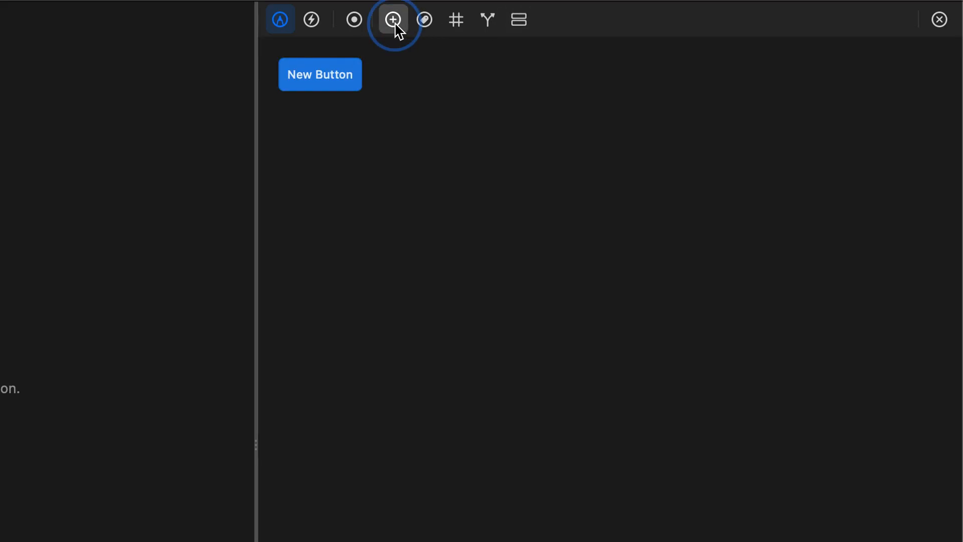
pyautogui.moveTo(395, 25); pyautogui.dragTo(415, 207)
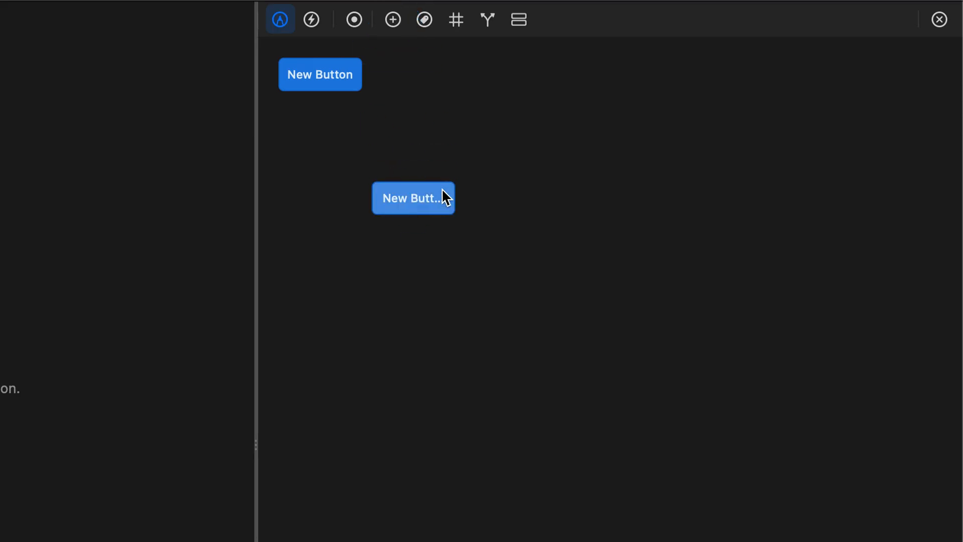
pyautogui.click(436, 200)
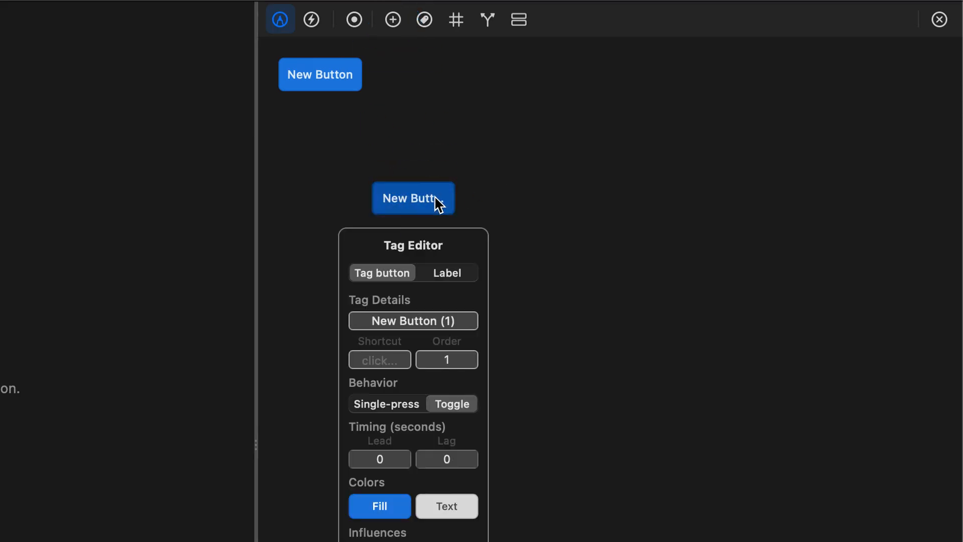
pyautogui.press('Delete')
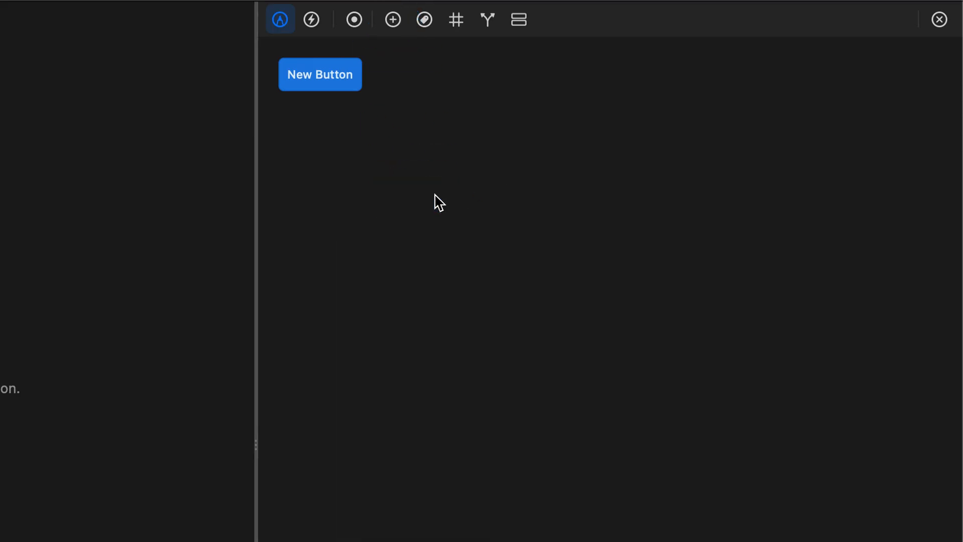
# - Add a new label, try placing one freely on the canvas below the button, and delete it
pyautogui.click(426, 31)
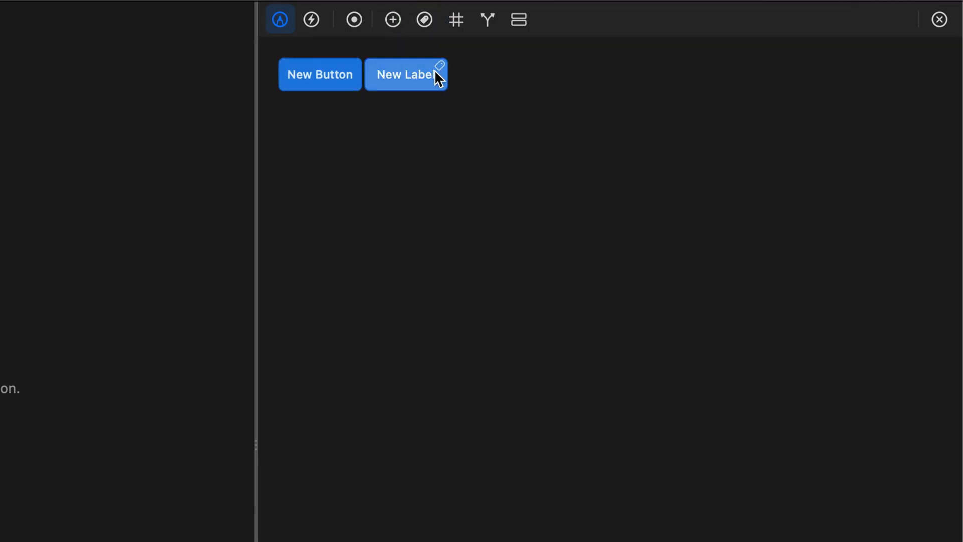
pyautogui.moveTo(412, 74); pyautogui.dragTo(412, 226)
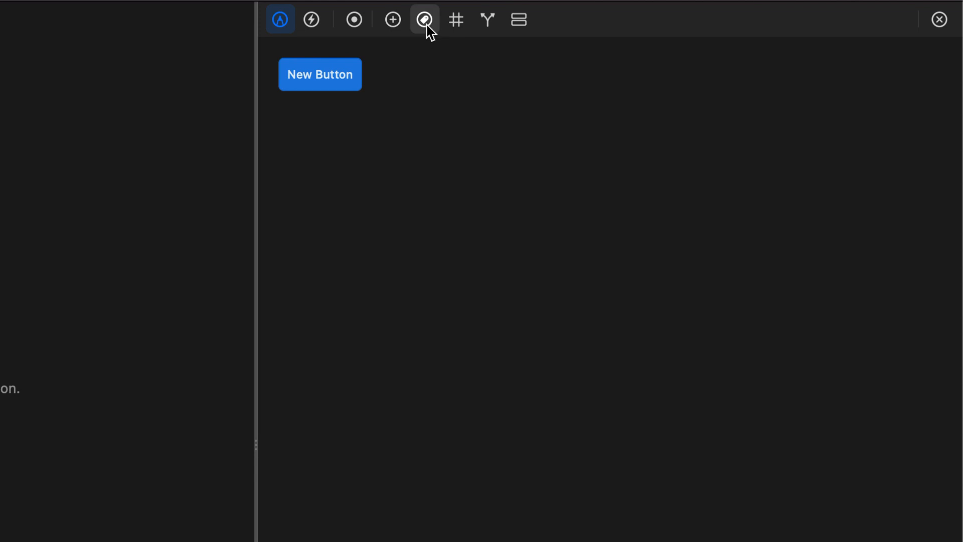
pyautogui.moveTo(426, 25); pyautogui.dragTo(429, 236)
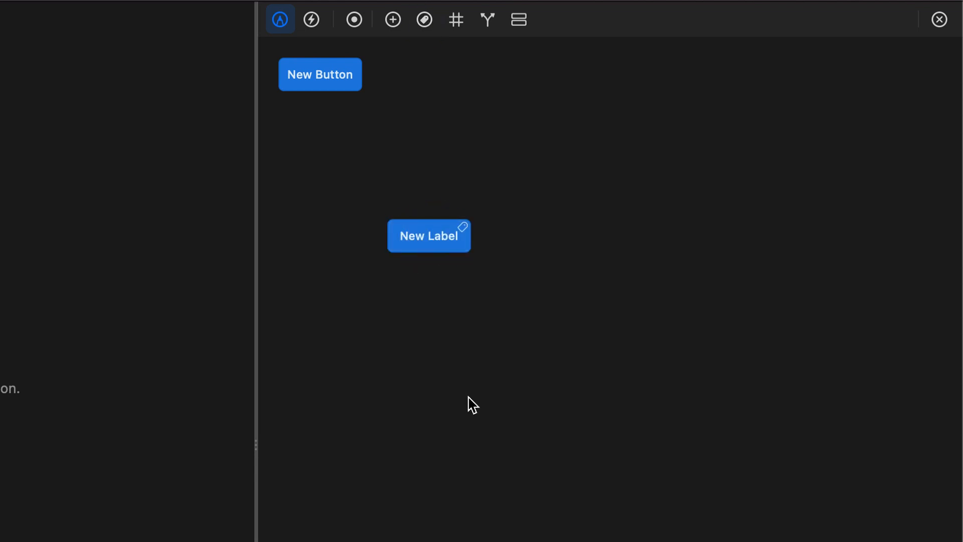
pyautogui.click(440, 242)
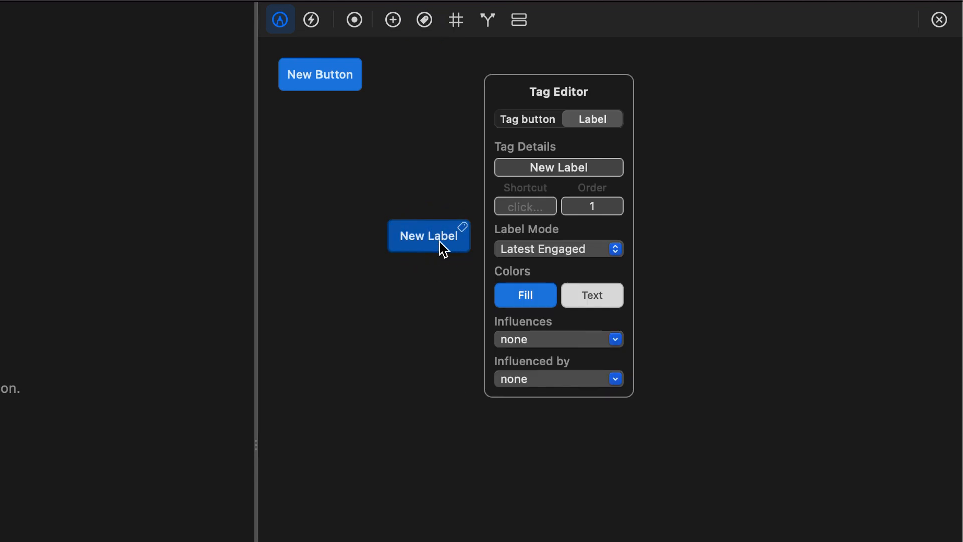
pyautogui.press('Delete')
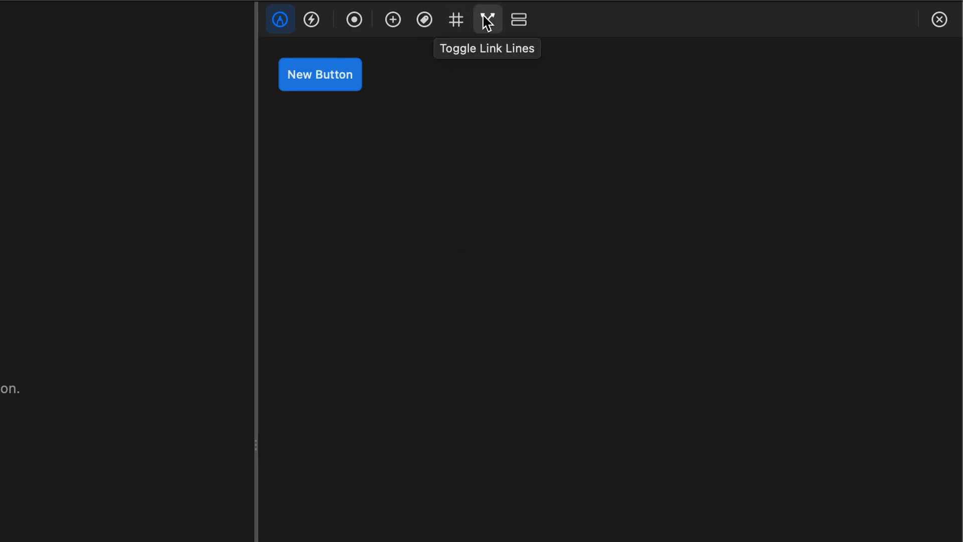
# - Open the remaining button in the Tag Editor and compare its Tag button and Label settings, ending on Tag button
pyautogui.click(332, 88)
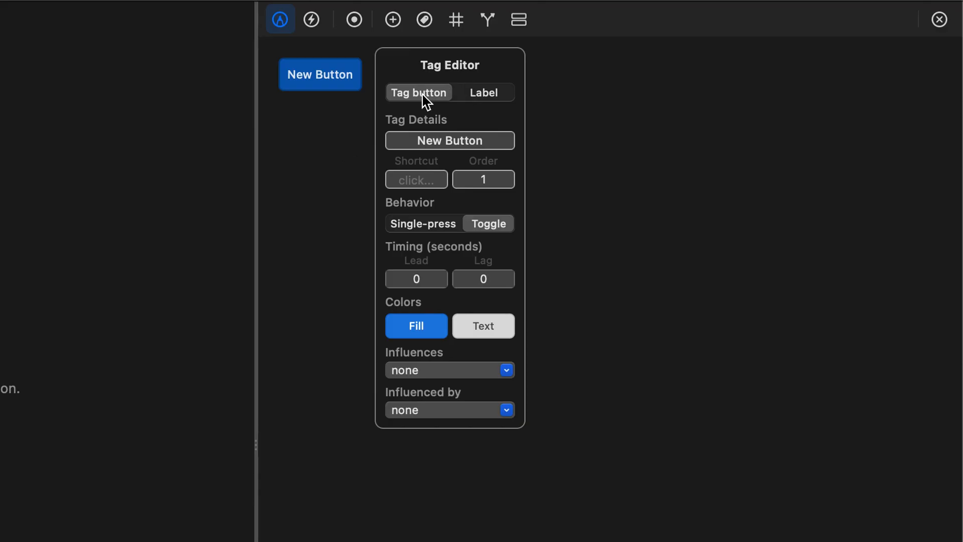
pyautogui.click(484, 99)
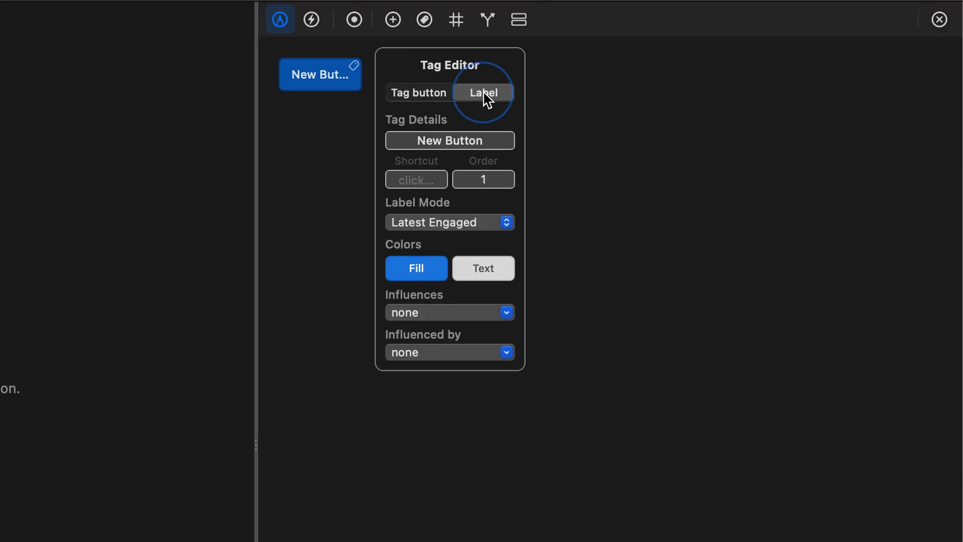
pyautogui.click(427, 101)
pyautogui.click(477, 99)
pyautogui.click(426, 101)
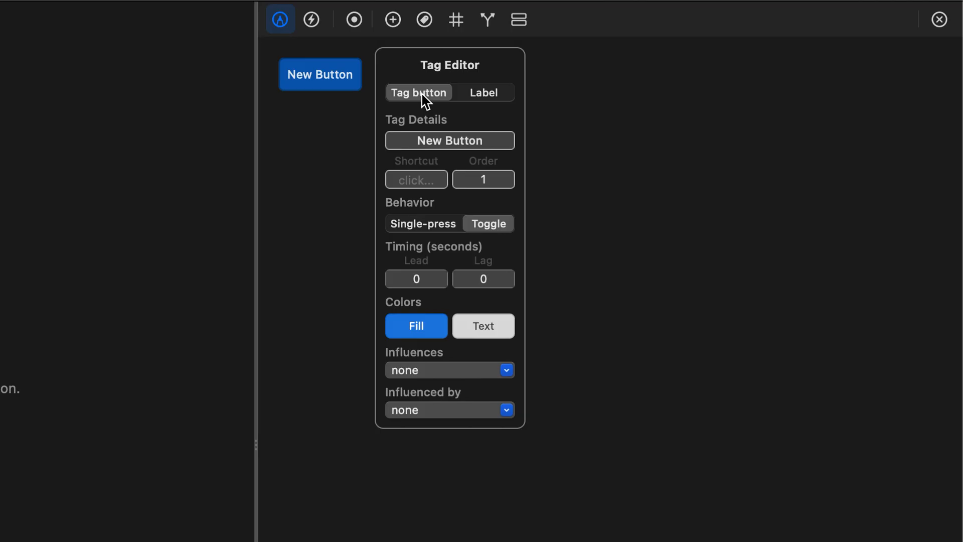
pyautogui.click(486, 96)
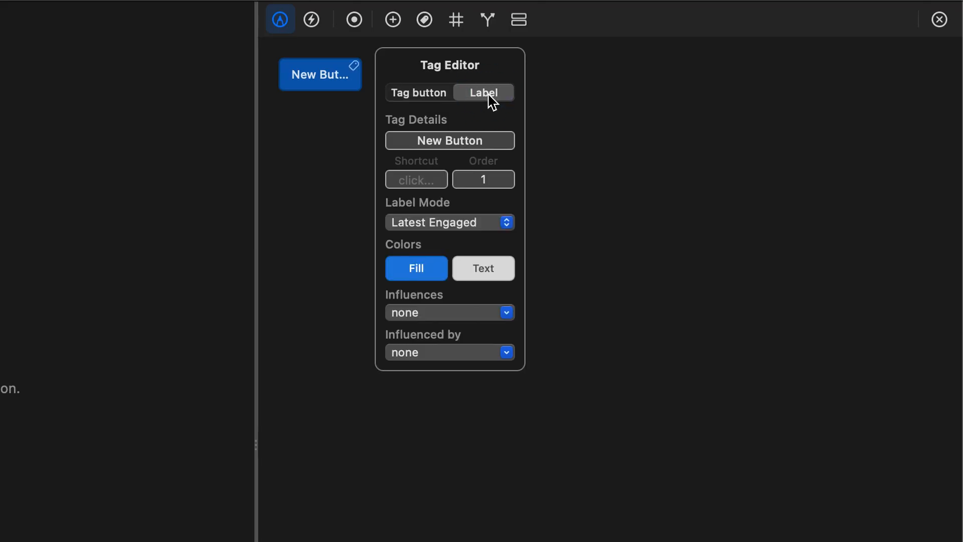
pyautogui.click(431, 99)
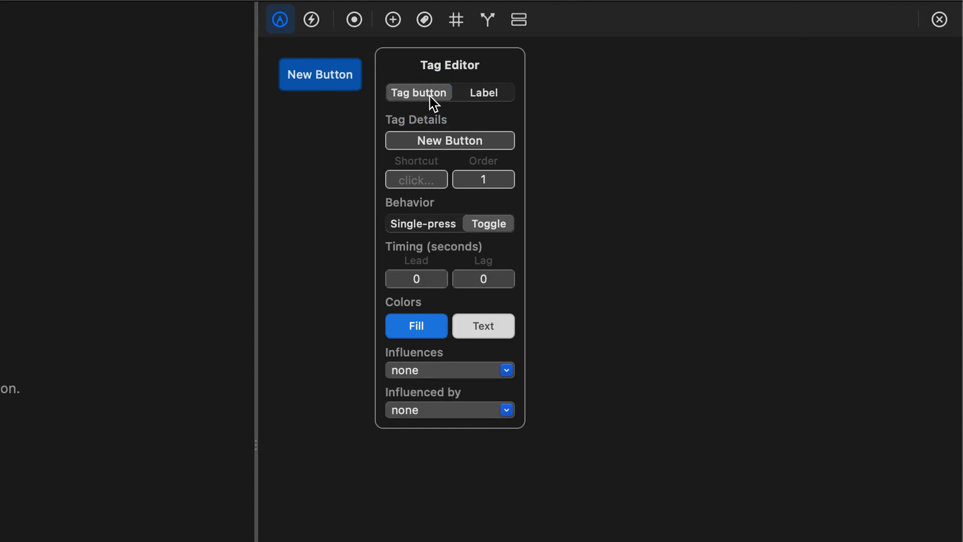
pyautogui.click(484, 100)
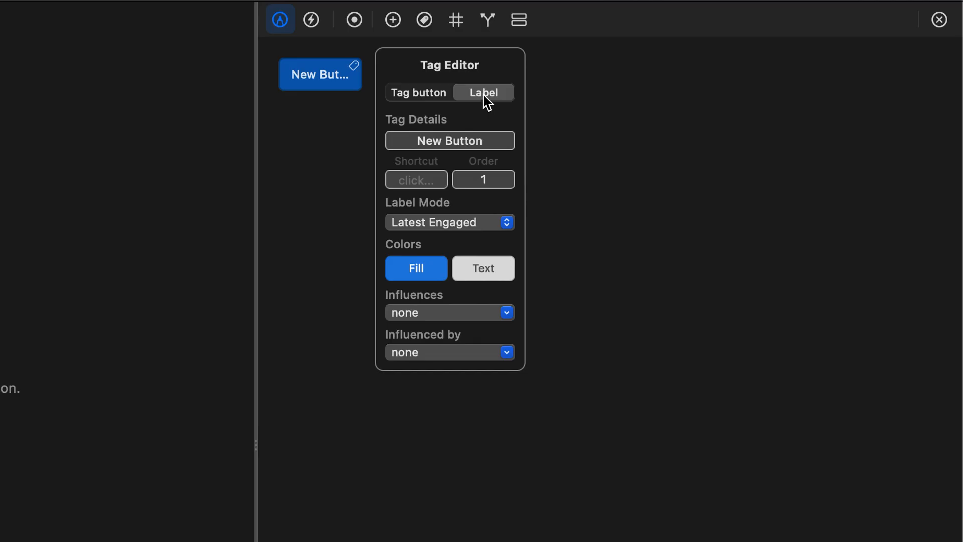
pyautogui.click(431, 101)
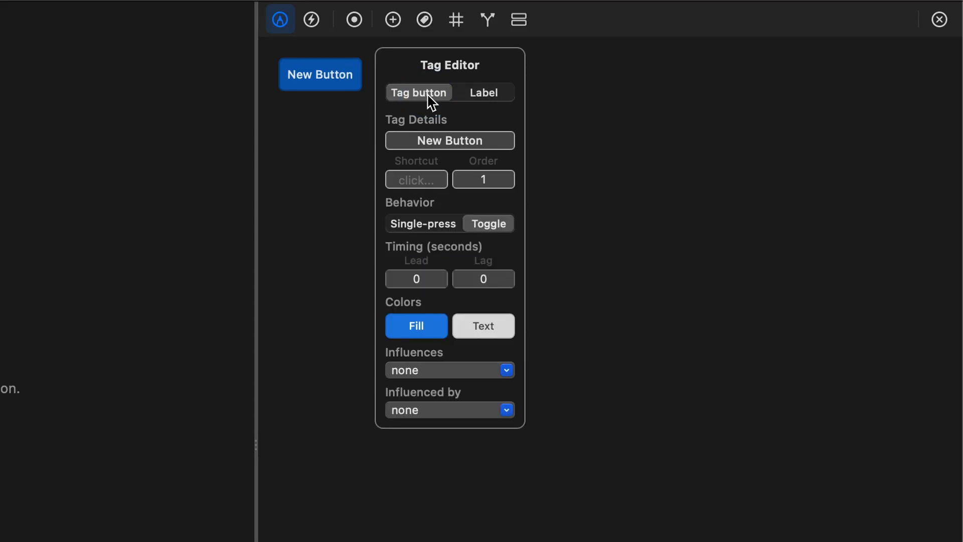
pyautogui.click(491, 100)
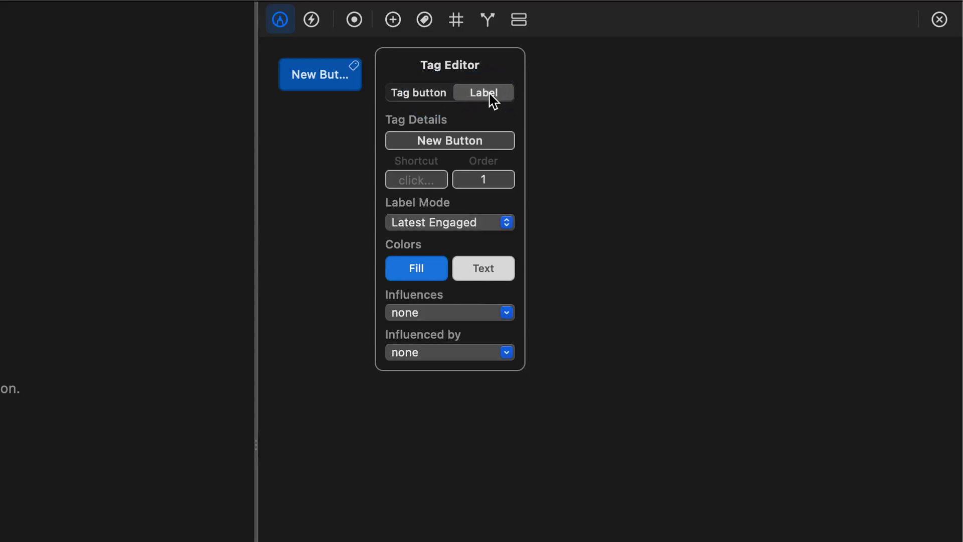
pyautogui.click(425, 95)
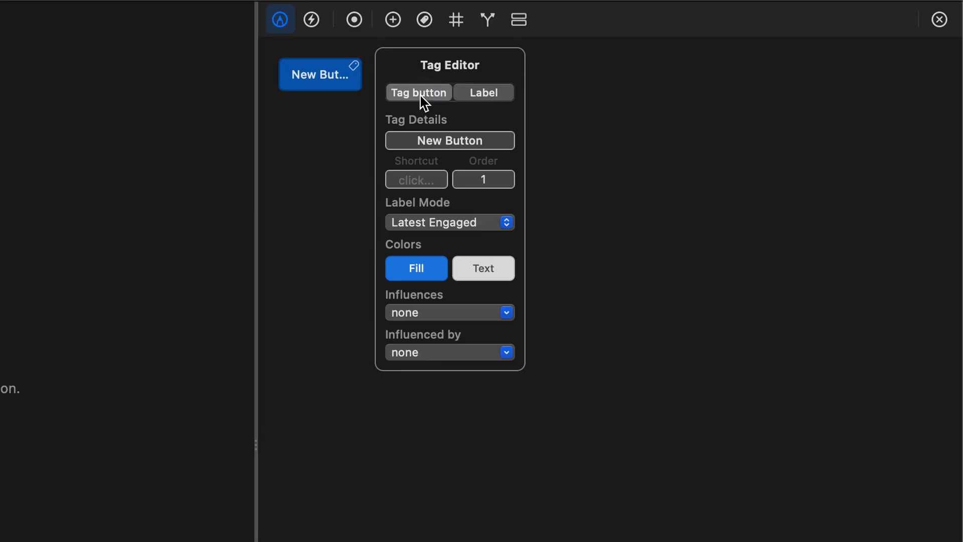
# - Rename the tag button to Coach and assign c as its shortcut
pyautogui.moveTo(406, 140); pyautogui.dragTo(531, 146)
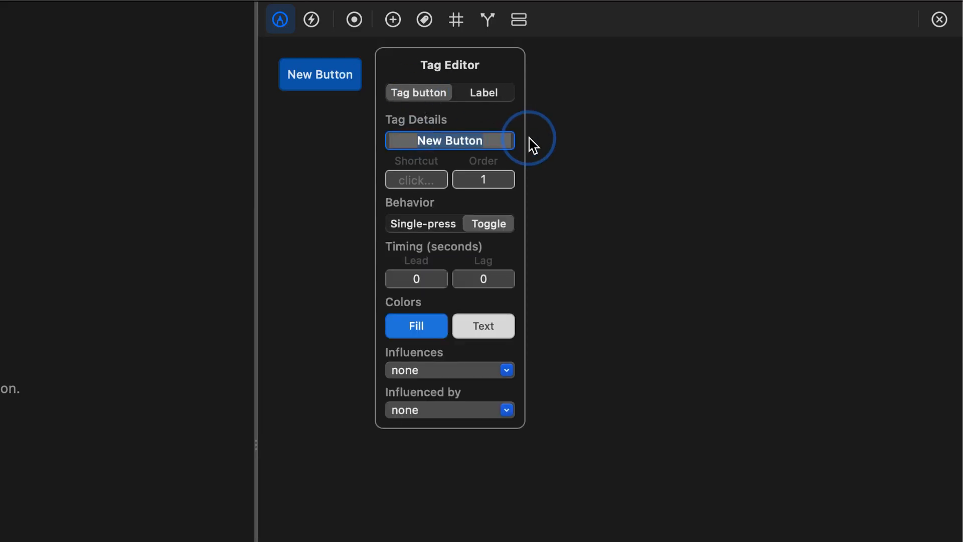
pyautogui.write('Coach')
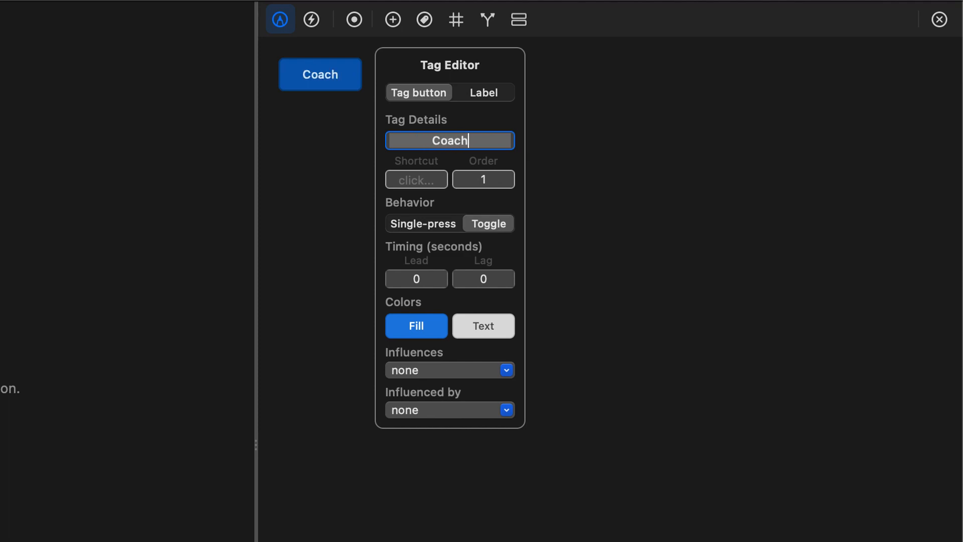
pyautogui.click(428, 183)
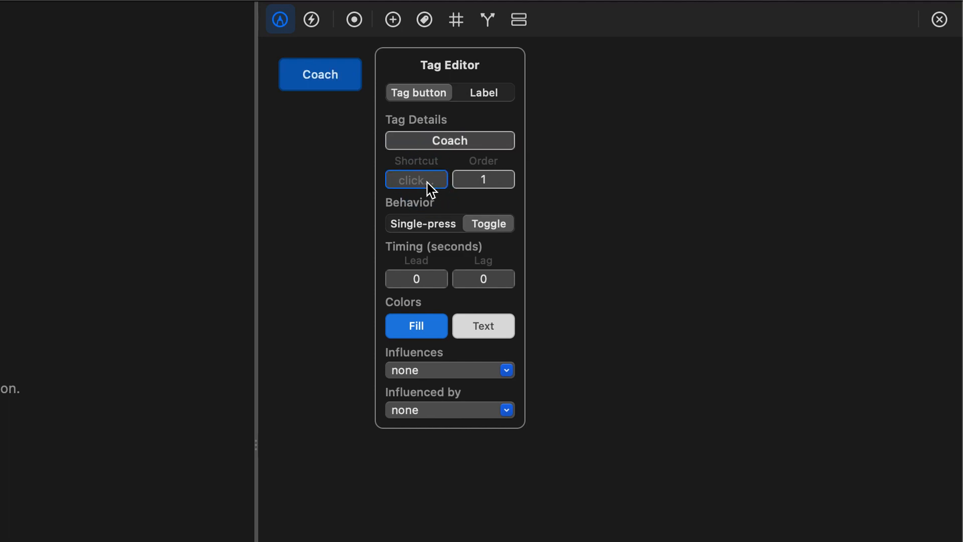
pyautogui.press('c')
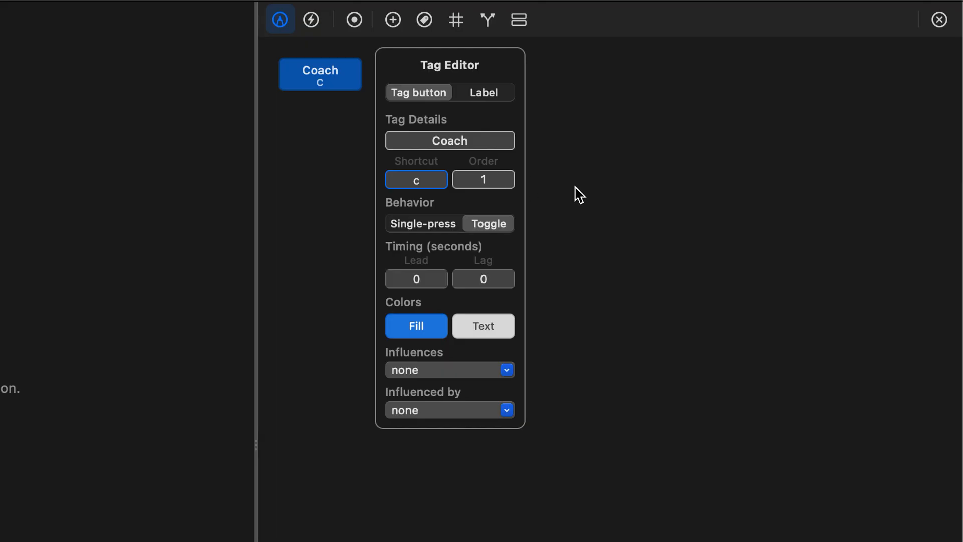
# - Set the Coach button's lead to 3 and lag to 2 seconds, trying Single-press behavior and ending on Toggle
pyautogui.click(423, 231)
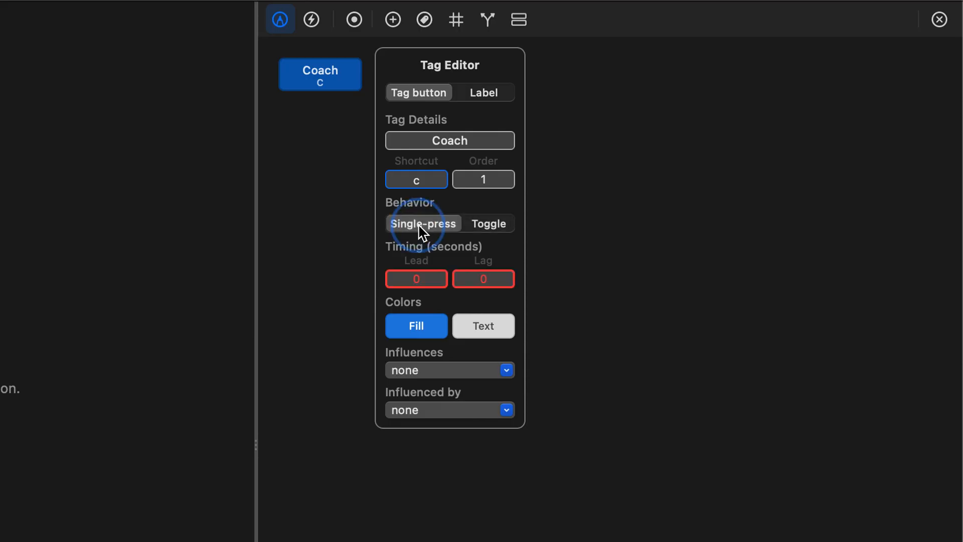
pyautogui.click(493, 231)
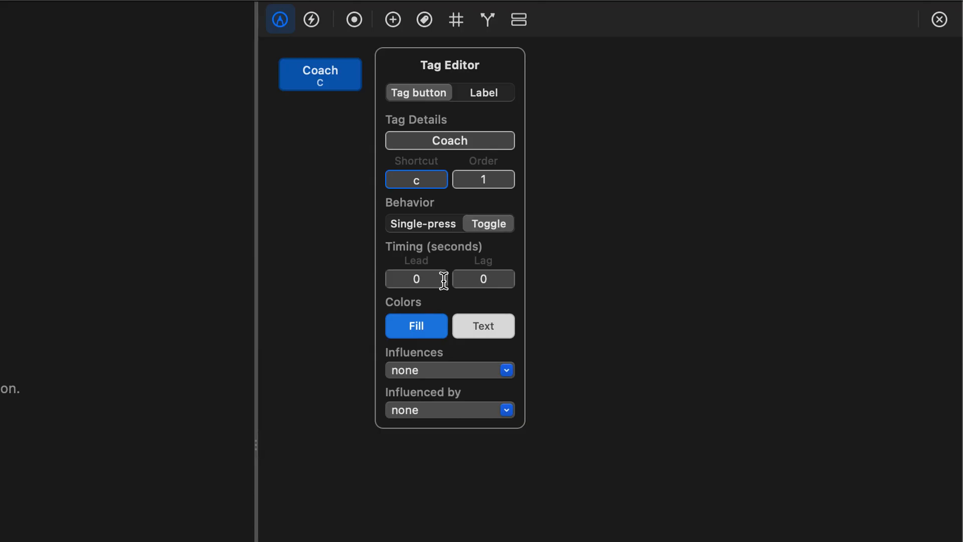
pyautogui.click(437, 225)
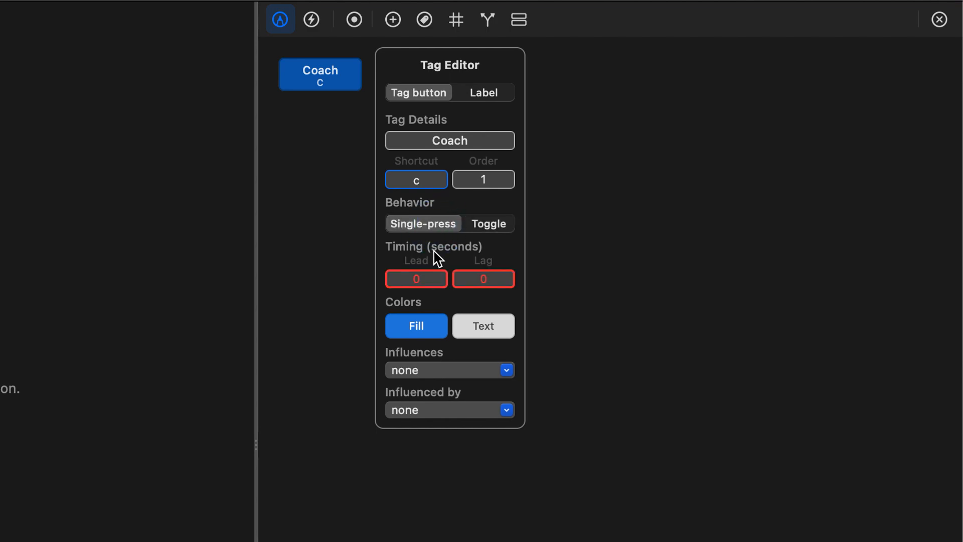
pyautogui.click(433, 279)
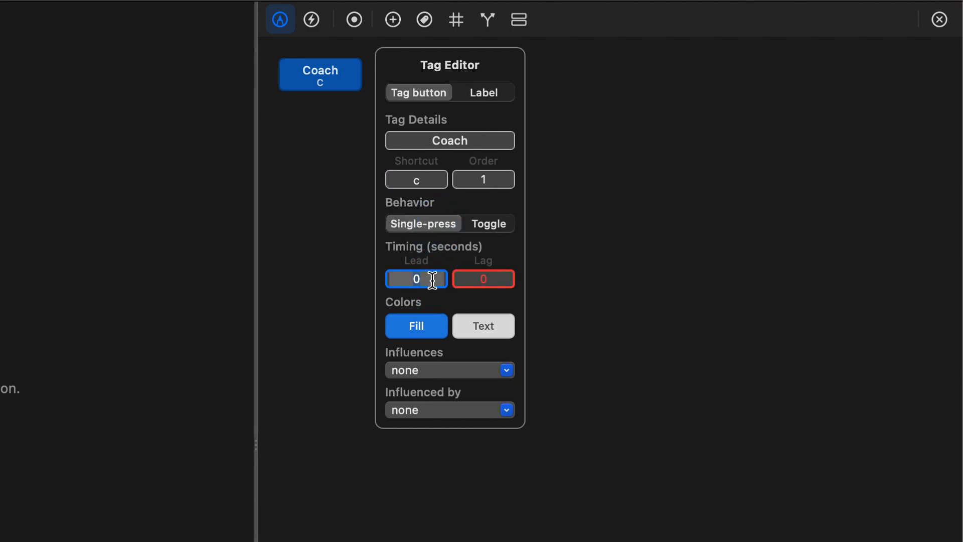
pyautogui.write('3')
pyautogui.click(502, 279)
pyautogui.write('2')
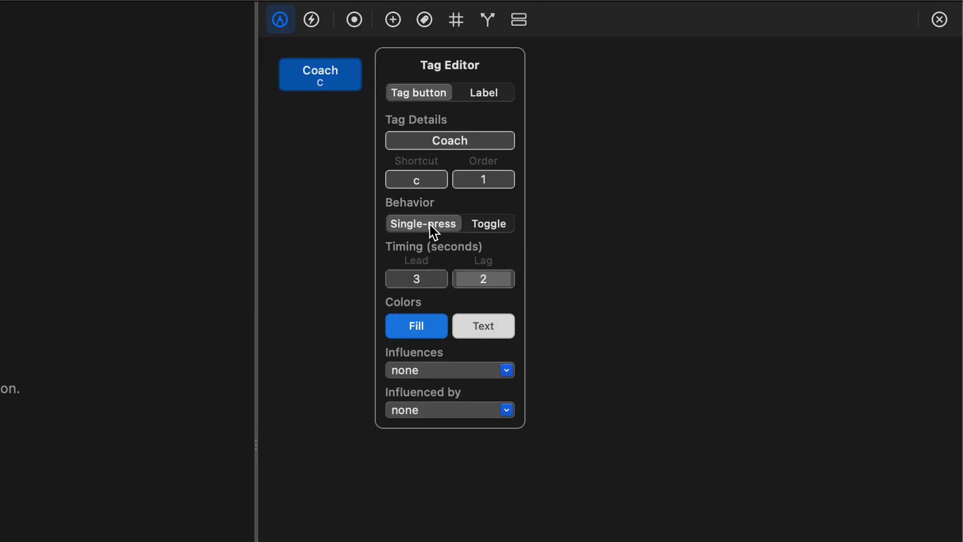
pyautogui.click(432, 279)
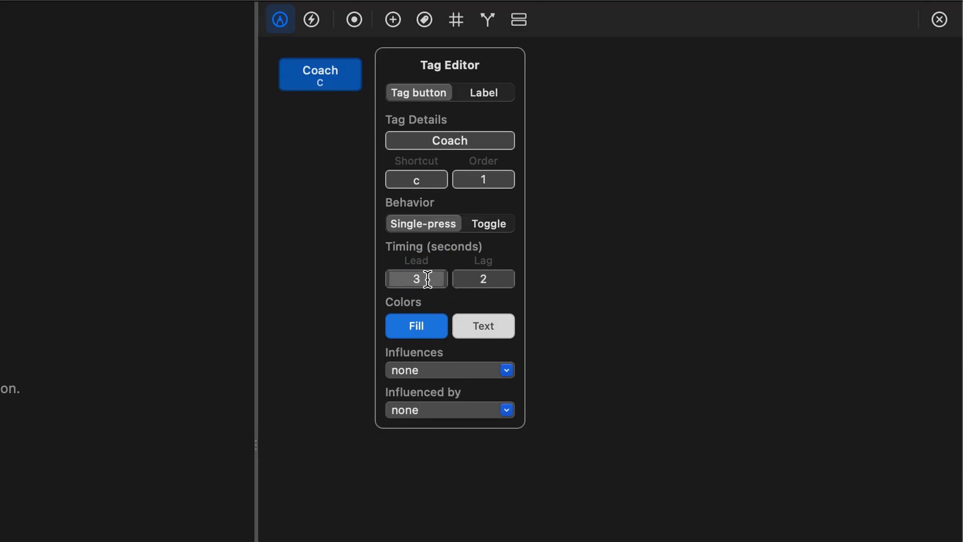
pyautogui.click(503, 225)
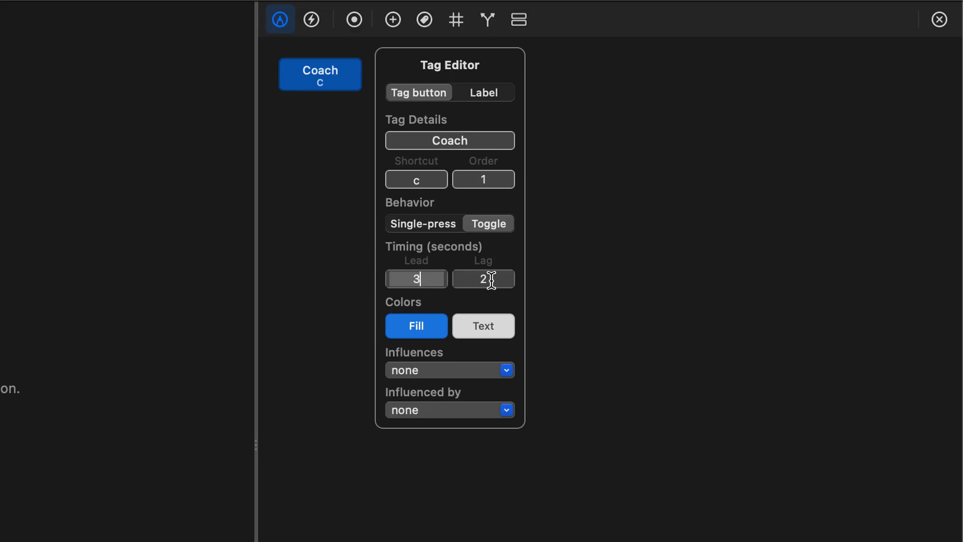
# - Change the Coach button's fill color to Maraschino and move the color picker clear of the Tag Editor
pyautogui.click(425, 326)
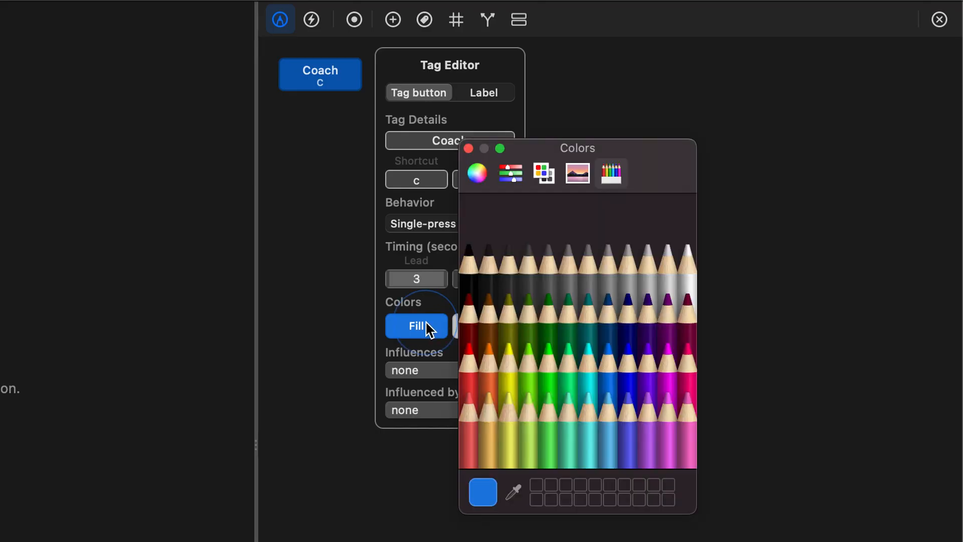
pyautogui.click(469, 360)
pyautogui.moveTo(531, 147); pyautogui.dragTo(692, 147)
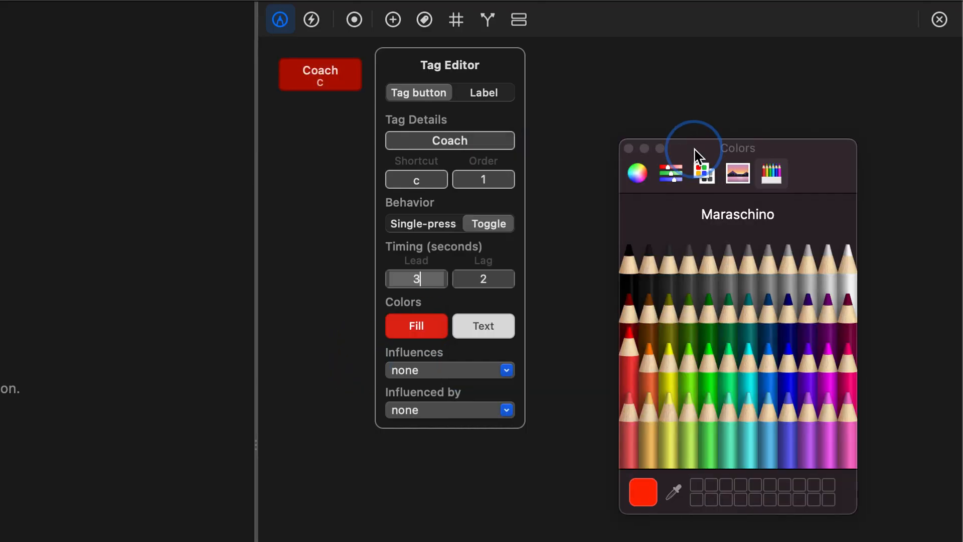
# - Try Lemon for the Coach button's text, settle on white, and close the color picker and Tag Editor
pyautogui.click(501, 332)
pyautogui.click(581, 378)
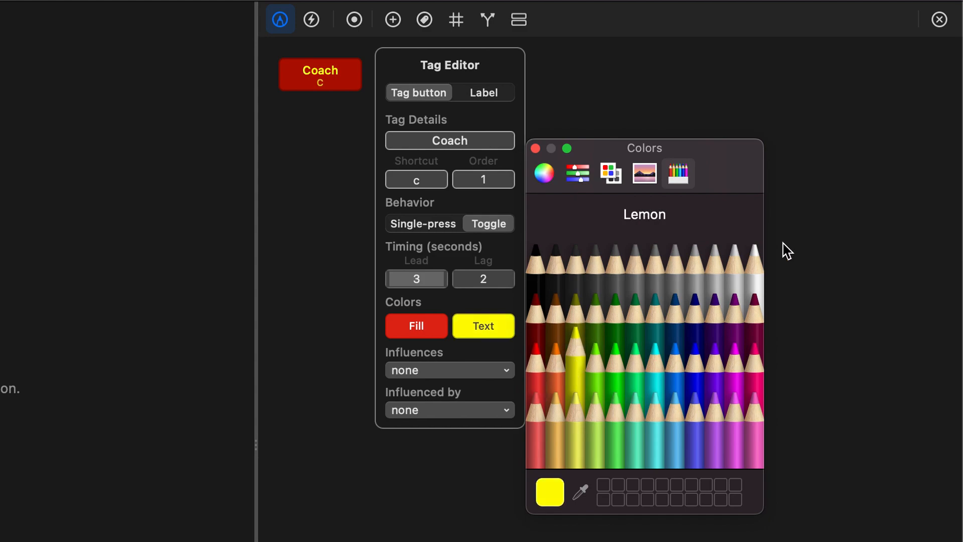
pyautogui.click(754, 270)
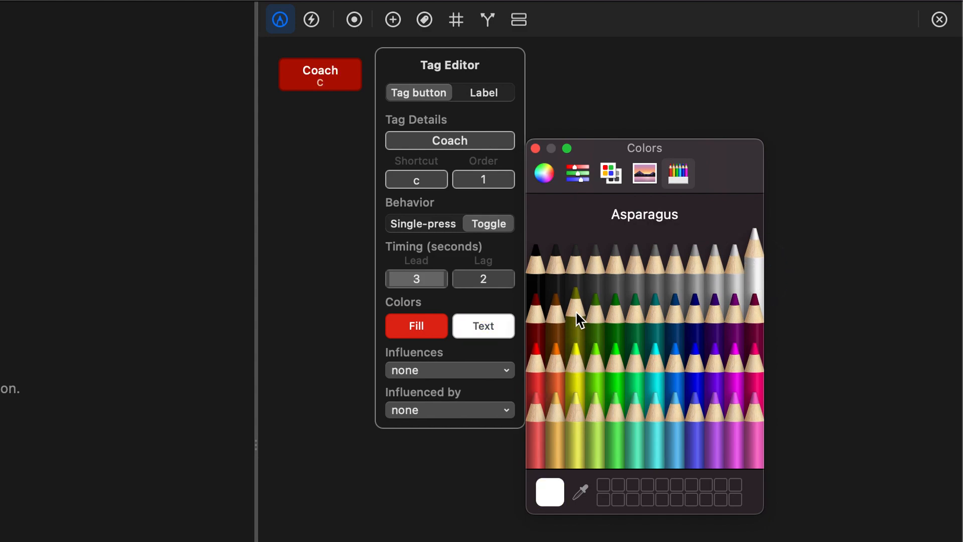
pyautogui.click(535, 148)
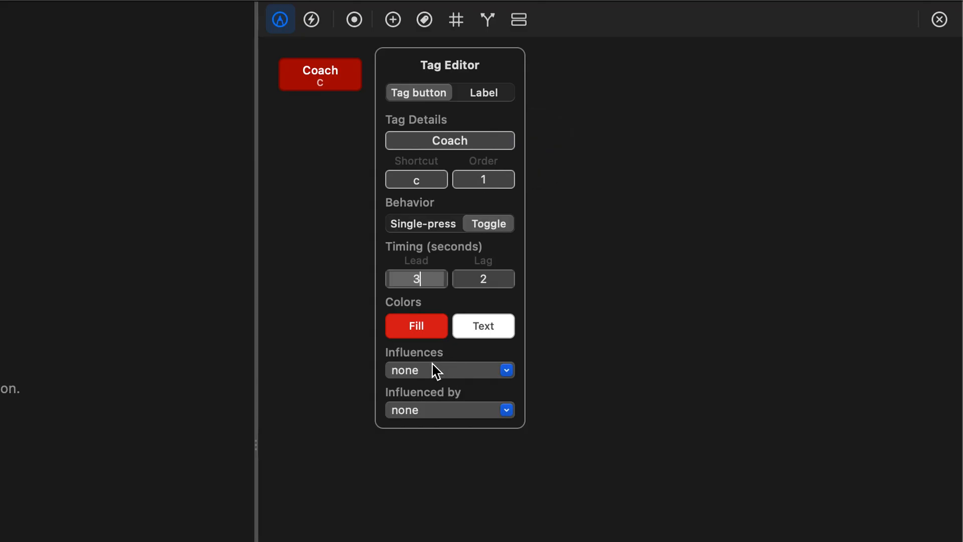
pyautogui.click(351, 351)
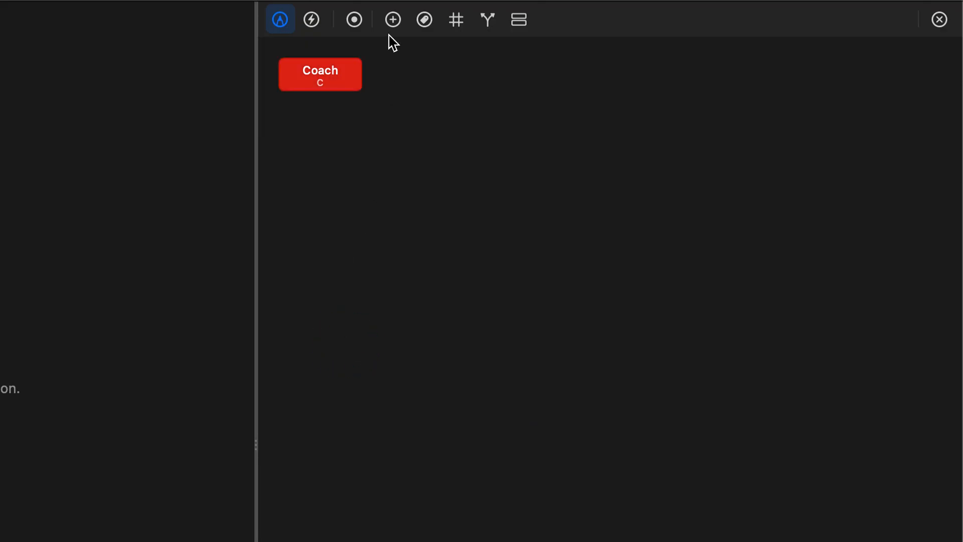
# - Place a new tag button on the canvas below Coach and name it GOAL
pyautogui.moveTo(393, 22); pyautogui.dragTo(338, 172)
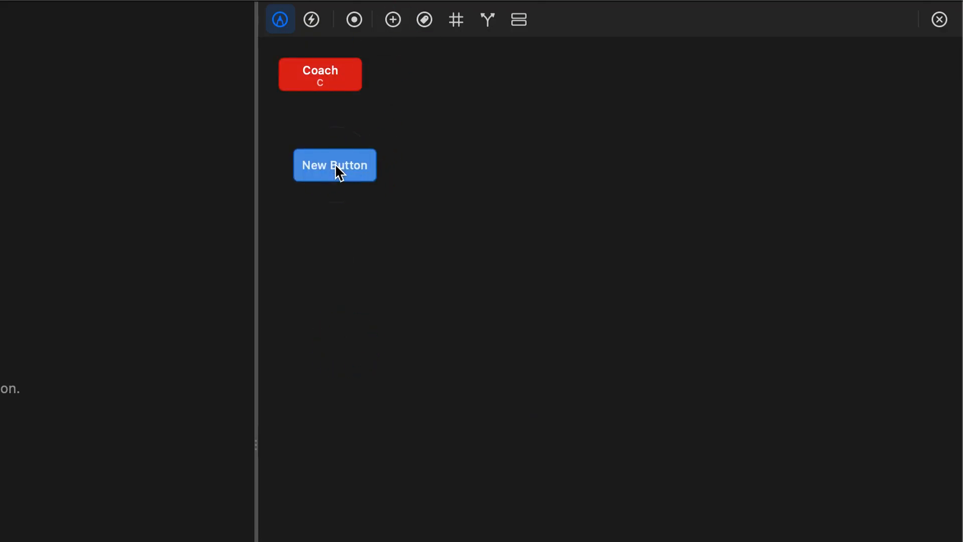
pyautogui.click(360, 176)
pyautogui.moveTo(490, 146); pyautogui.dragTo(415, 144)
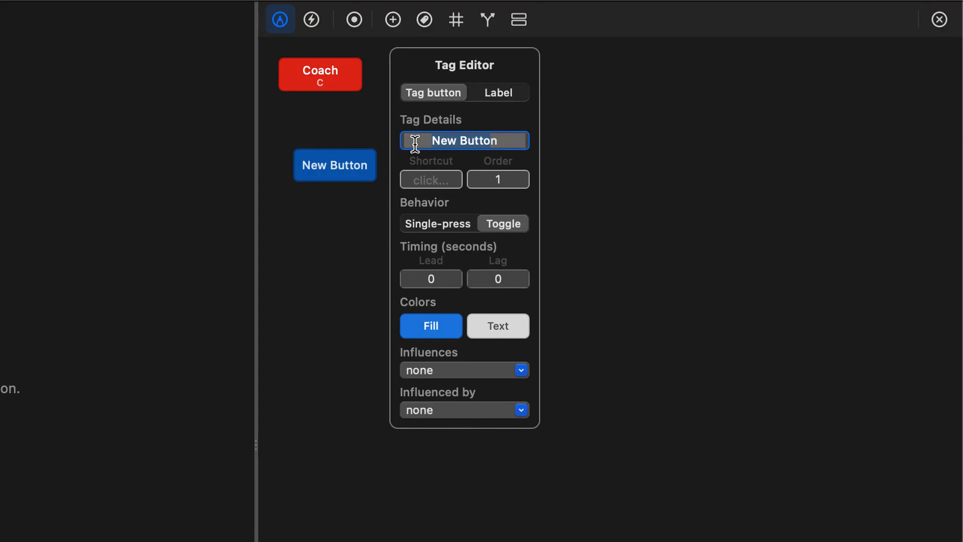
pyautogui.write('GOhAL')
pyautogui.press('Delete')
# - Assign g as the GOAL button's shortcut and set its order to 2
pyautogui.click(436, 187)
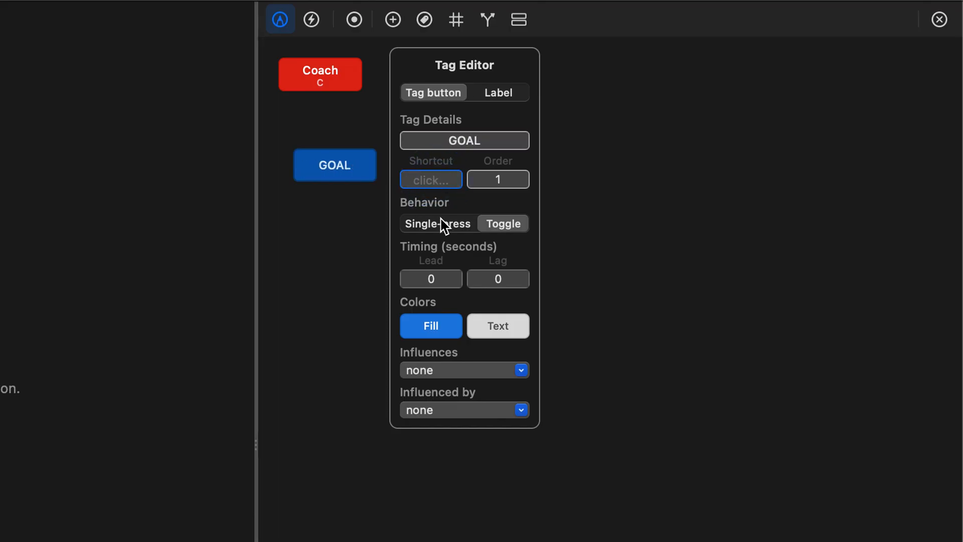
pyautogui.press('g')
pyautogui.click(509, 179)
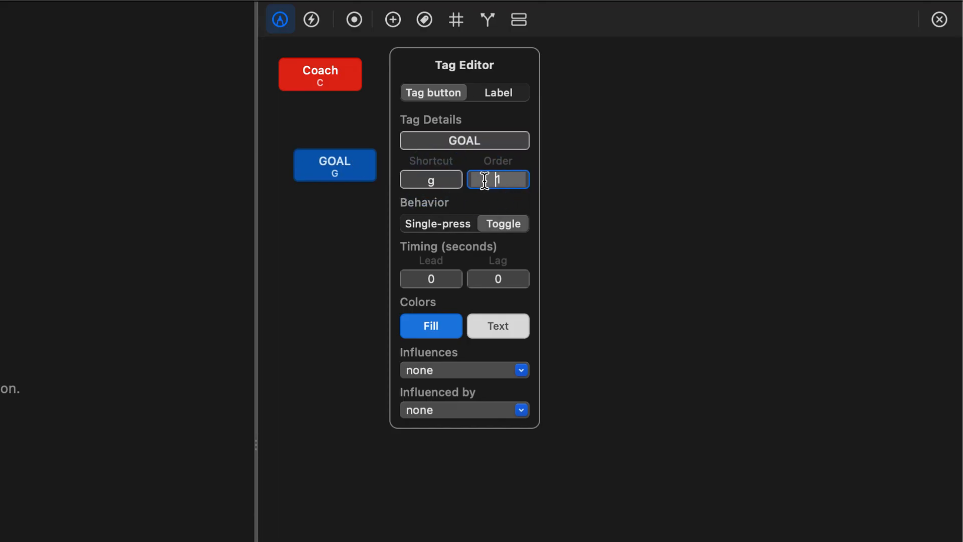
pyautogui.press('BackSpace')
pyautogui.write('2')
# - Switch the GOAL button to Single-press with a lead of 5 seconds and a lag of 3 seconds
pyautogui.click(449, 232)
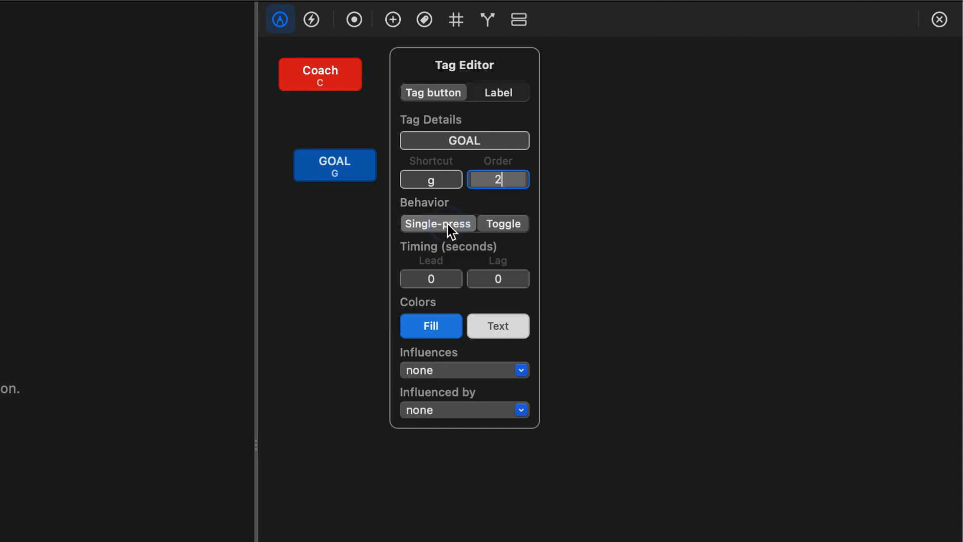
pyautogui.click(454, 278)
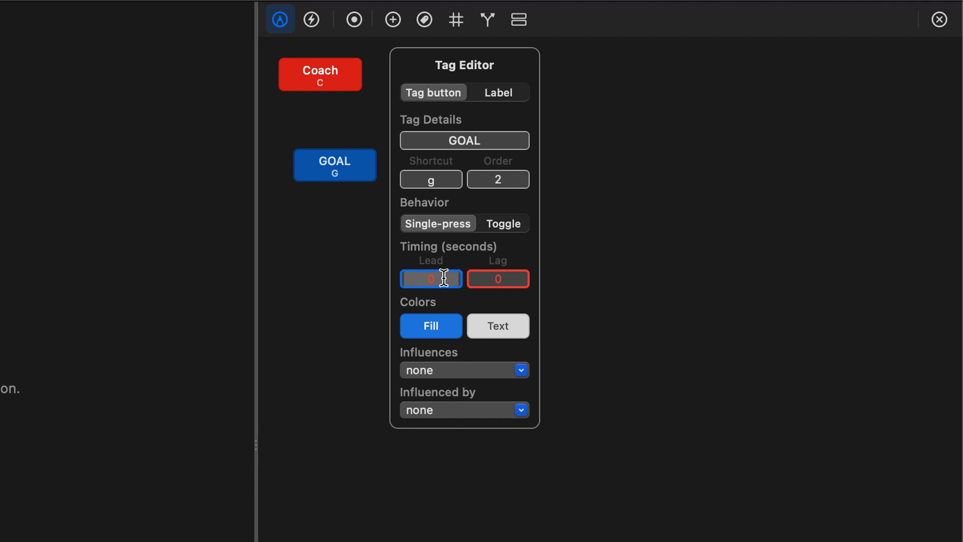
pyautogui.press('BackSpace')
pyautogui.write('5')
pyautogui.click(515, 278)
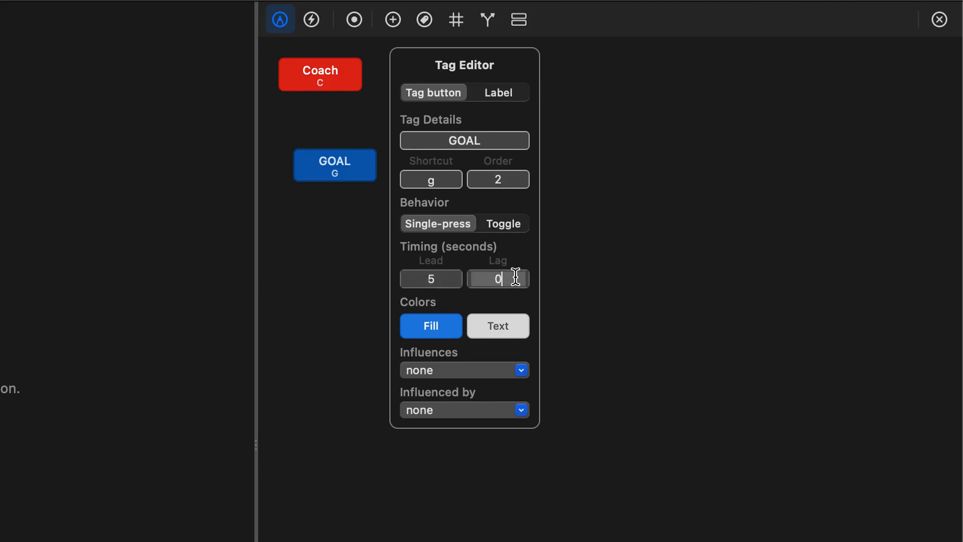
pyautogui.press('BackSpace')
# - Change the GOAL button's fill color to Clover and close the color picker and Tag Editor
pyautogui.click(444, 324)
pyautogui.click(565, 326)
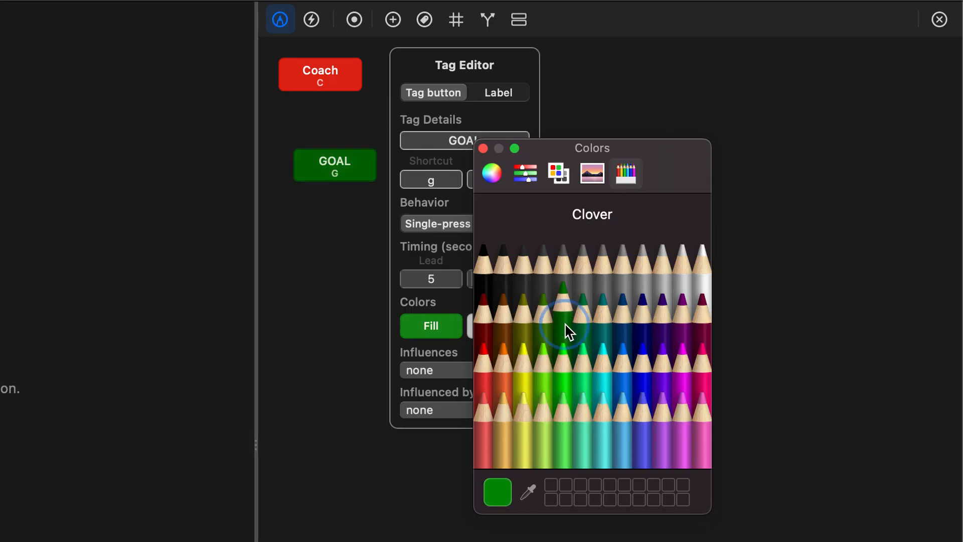
pyautogui.click(484, 148)
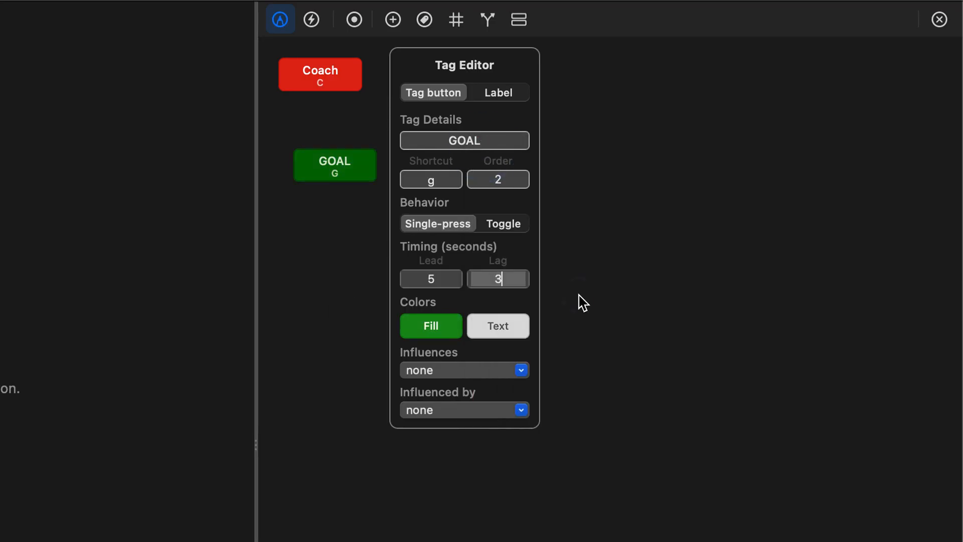
pyautogui.click(582, 302)
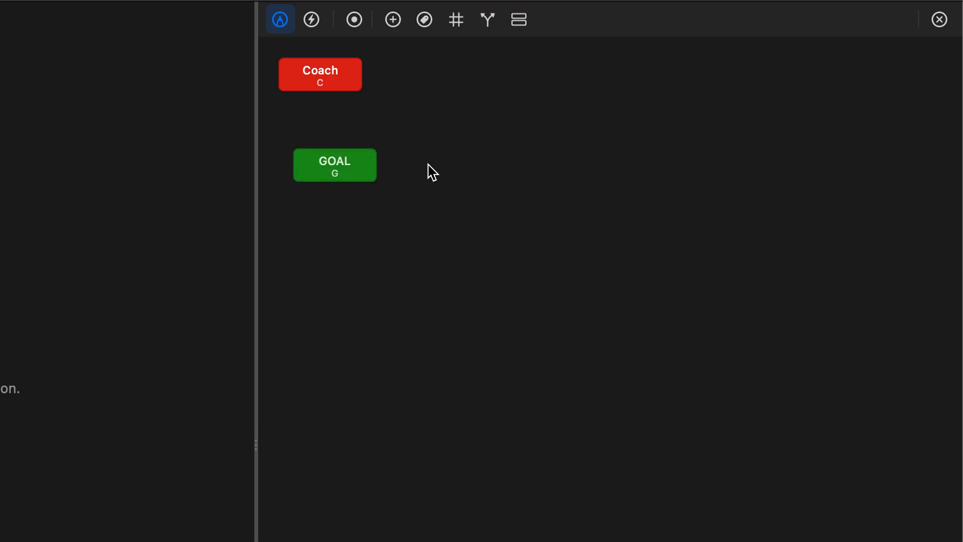
# - Try copying the GOAL button, paste the copy onto the canvas, and delete that copy
pyautogui.click(360, 174)
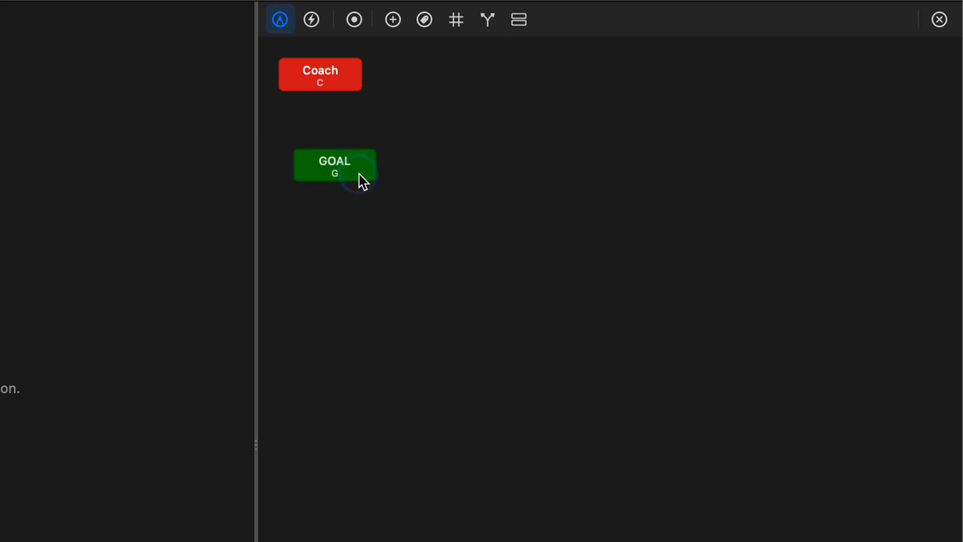
pyautogui.click(653, 177)
pyautogui.press('super+v')
pyautogui.click(462, 190)
pyautogui.press('Delete')
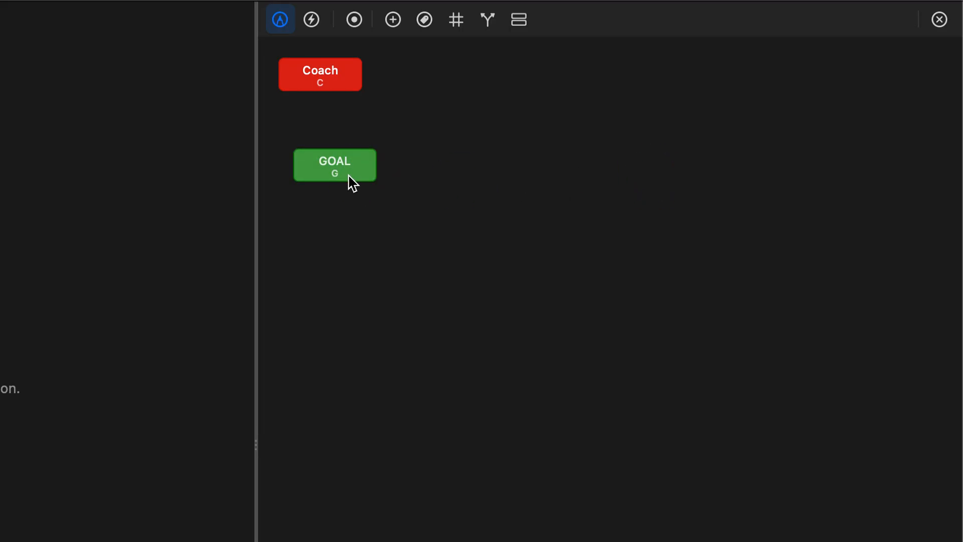
# - Duplicate the GOAL button directly to its right and rename the copy SC
pyautogui.click(335, 171)
pyautogui.moveTo(335, 171); pyautogui.dragTo(461, 170)
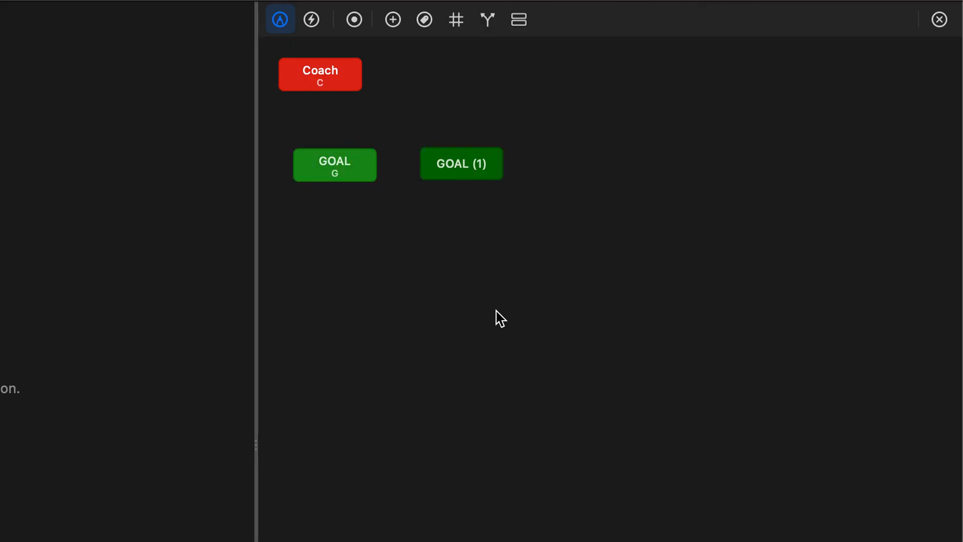
pyautogui.click(470, 177)
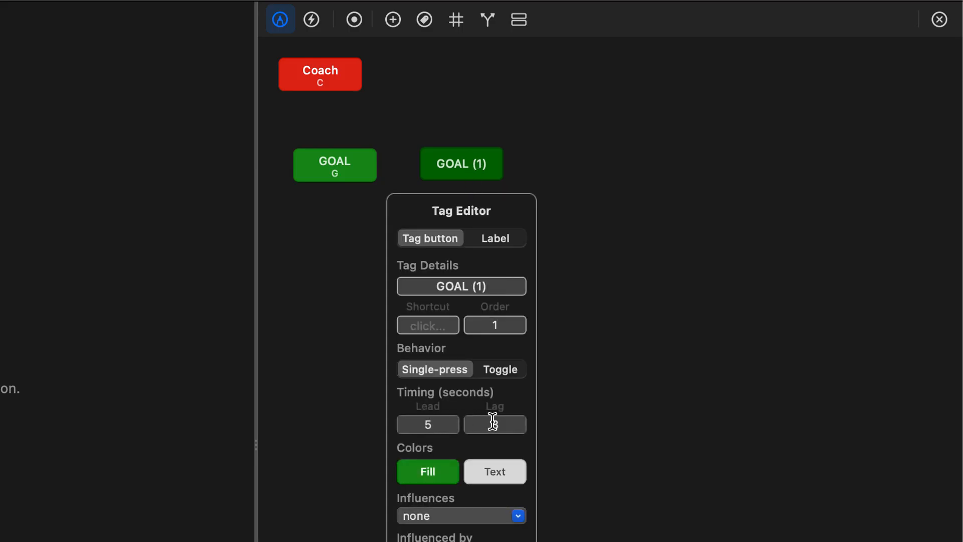
pyautogui.moveTo(482, 286); pyautogui.dragTo(428, 291)
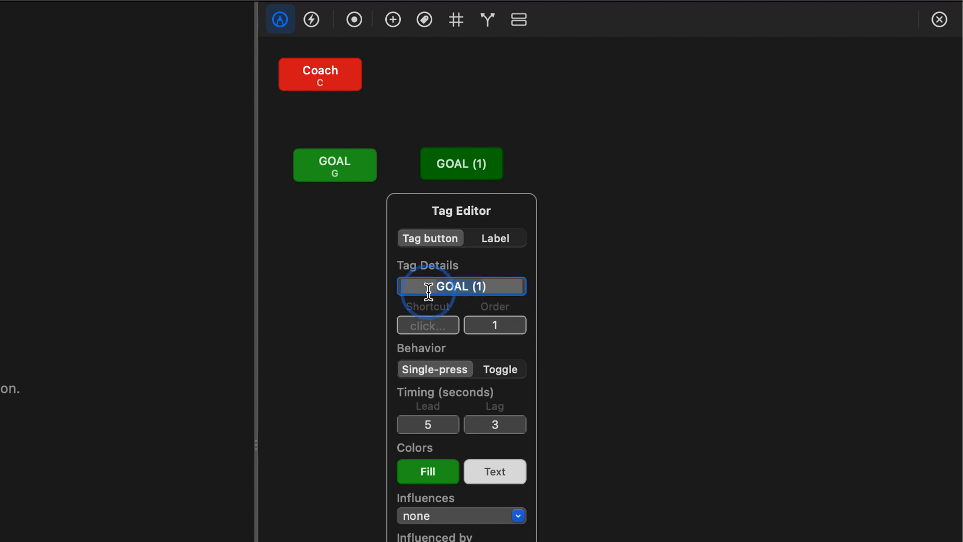
pyautogui.write('SC')
pyautogui.press('Delete')
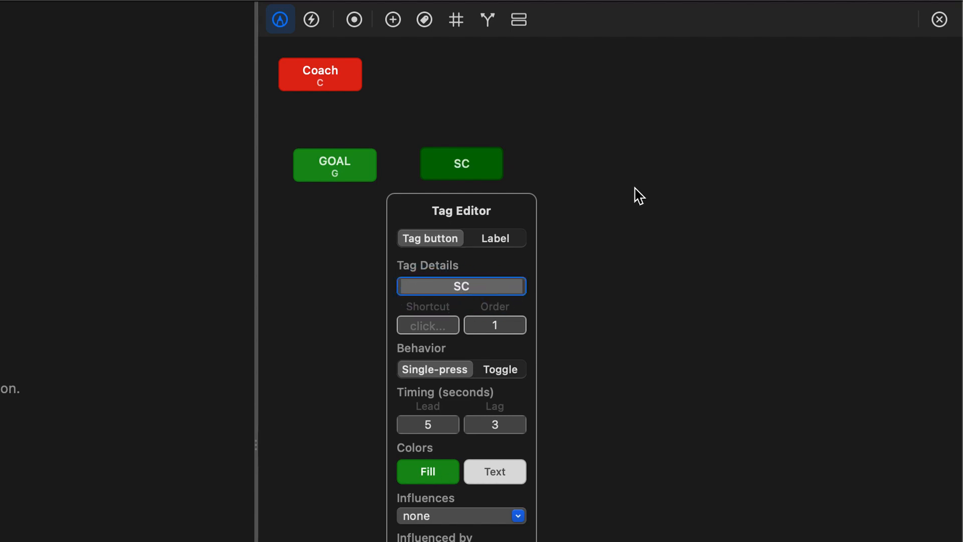
# - Set the SC button's order to 3 and assign s as its shortcut
pyautogui.click(516, 323)
pyautogui.write('3')
pyautogui.click(443, 331)
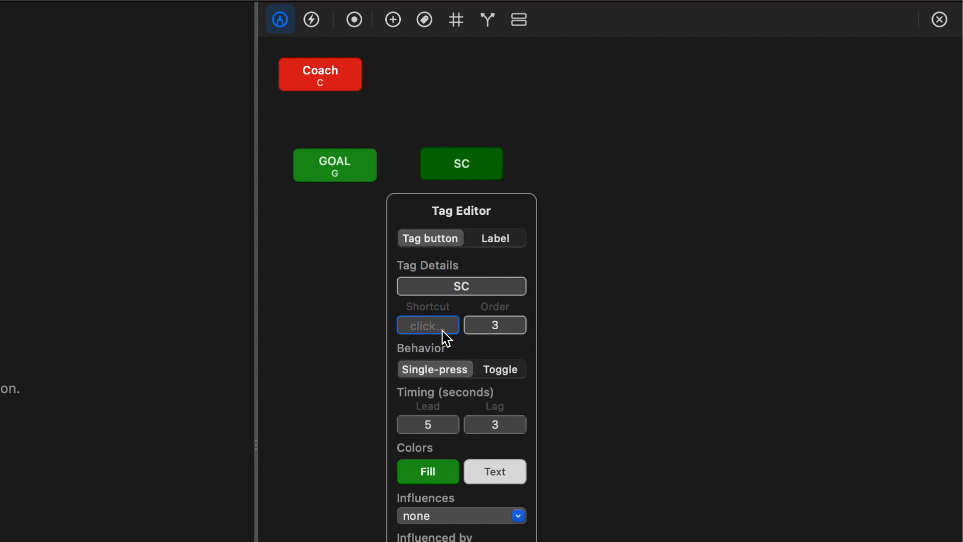
pyautogui.press('s')
# - Duplicate the SC button directly to its right and rename the copy SHOT
pyautogui.moveTo(474, 168); pyautogui.dragTo(576, 168)
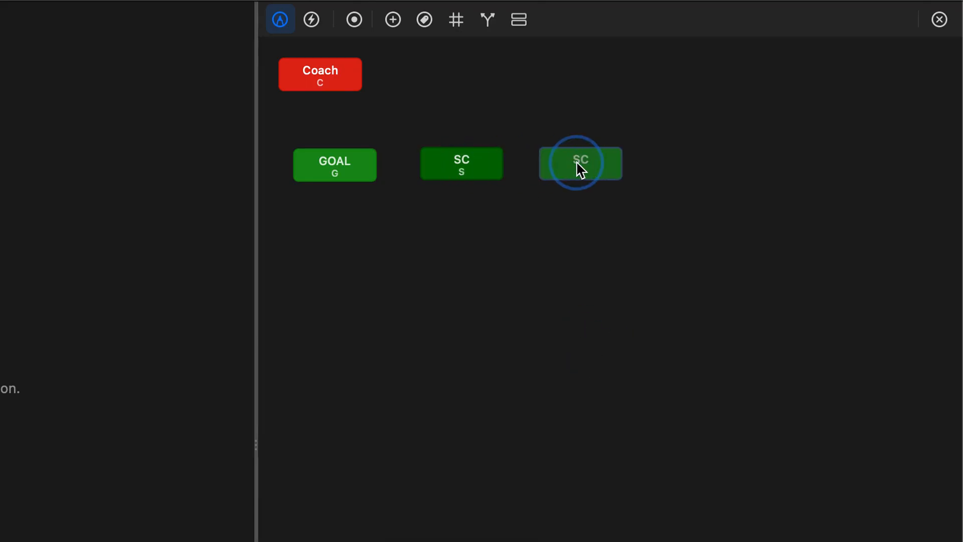
pyautogui.click(612, 284)
pyautogui.write('S')
pyautogui.press('BackSpace')
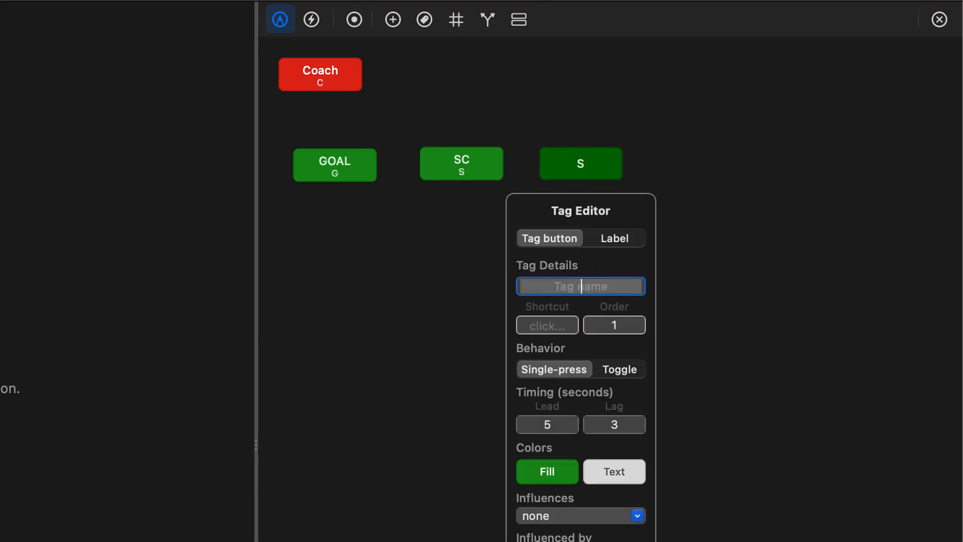
pyautogui.write('SHOT')
# - Set the SHOT button's order to 4 and assign a as its shortcut
pyautogui.click(627, 329)
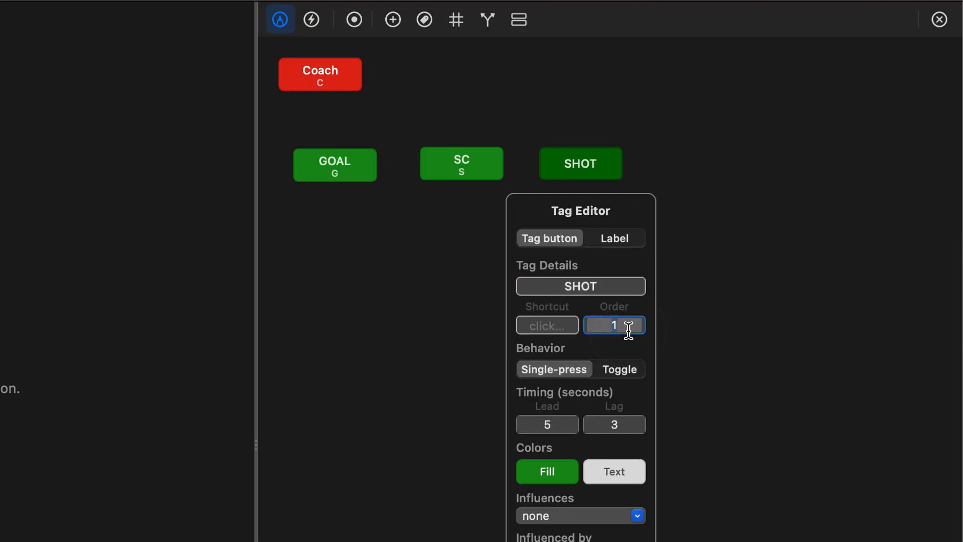
pyautogui.write('4')
pyautogui.click(554, 332)
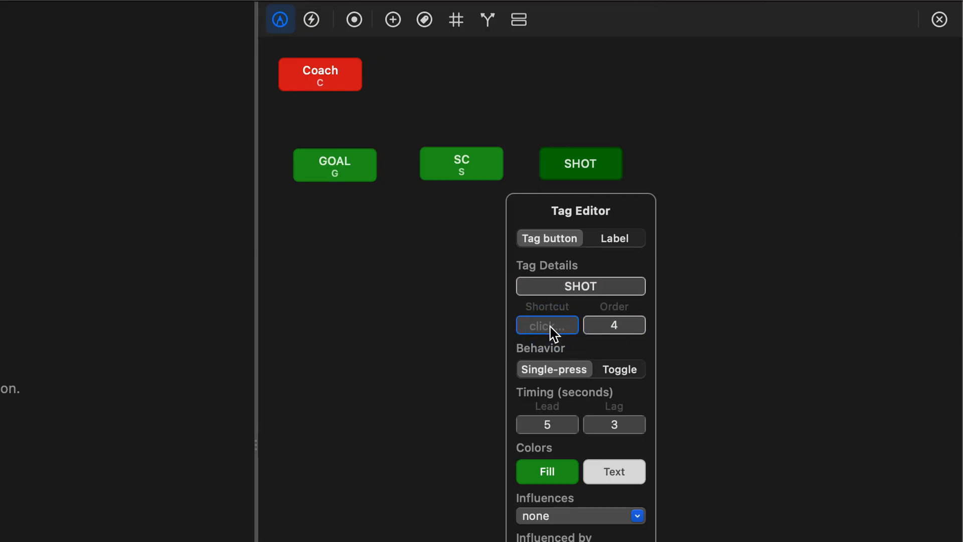
pyautogui.write('a')
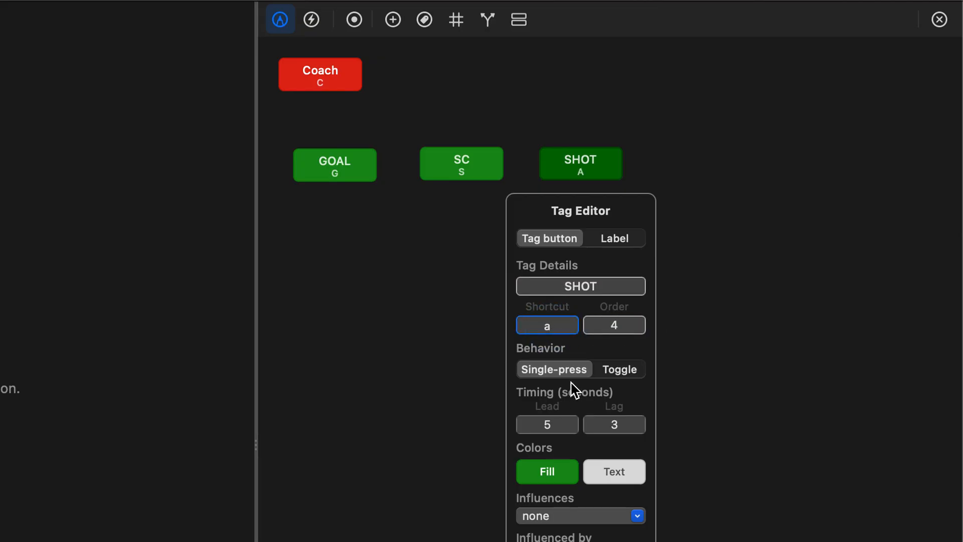
# - Spread out the tag buttons by moving SC farther right of GOAL and placing SHOT below SC
pyautogui.moveTo(603, 161); pyautogui.dragTo(603, 283)
pyautogui.moveTo(486, 166); pyautogui.dragTo(542, 166)
pyautogui.moveTo(565, 277); pyautogui.dragTo(509, 285)
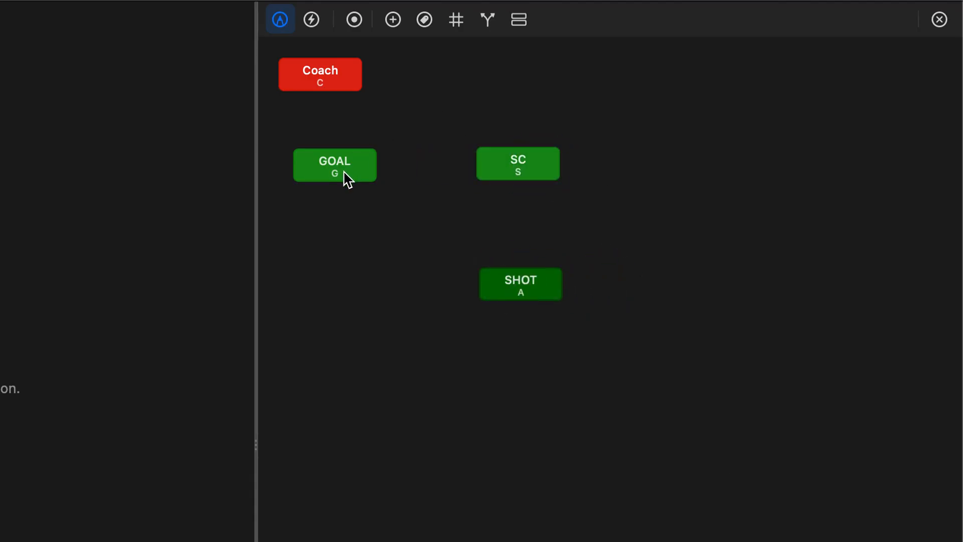
# - Add Activate influences from the GOAL button to SC and SHOT in its tag settings
pyautogui.click(348, 179)
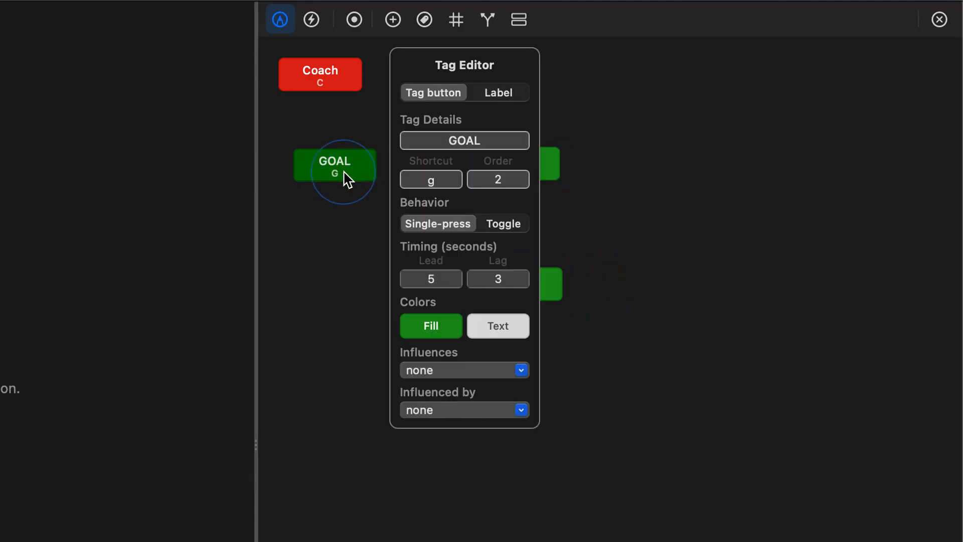
pyautogui.click(438, 372)
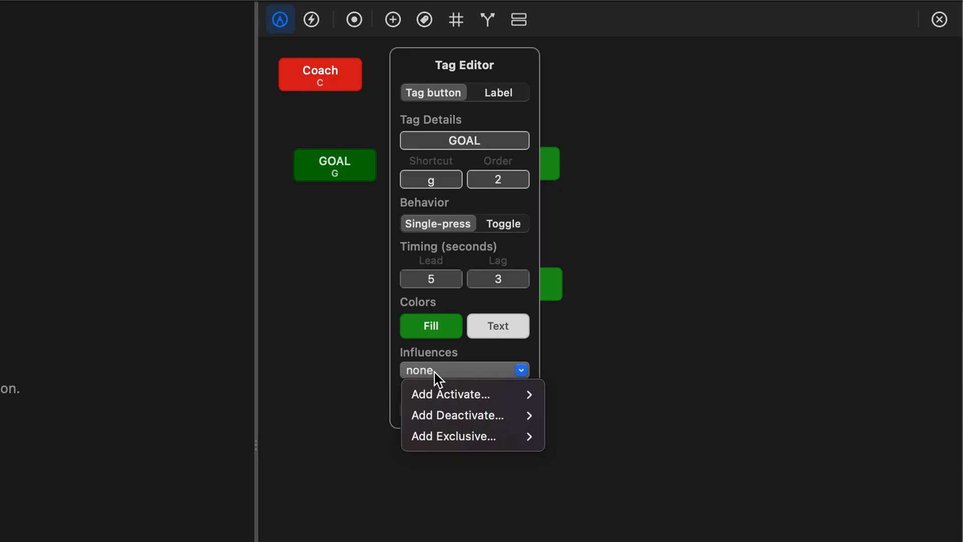
pyautogui.moveTo(424, 396)
pyautogui.click(559, 413)
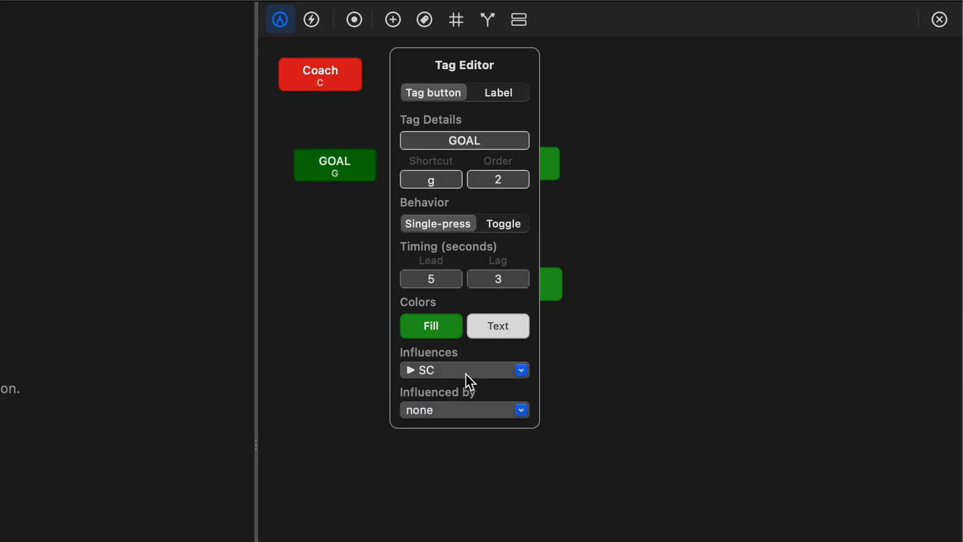
pyautogui.click(470, 374)
pyautogui.moveTo(576, 447)
pyautogui.click(645, 468)
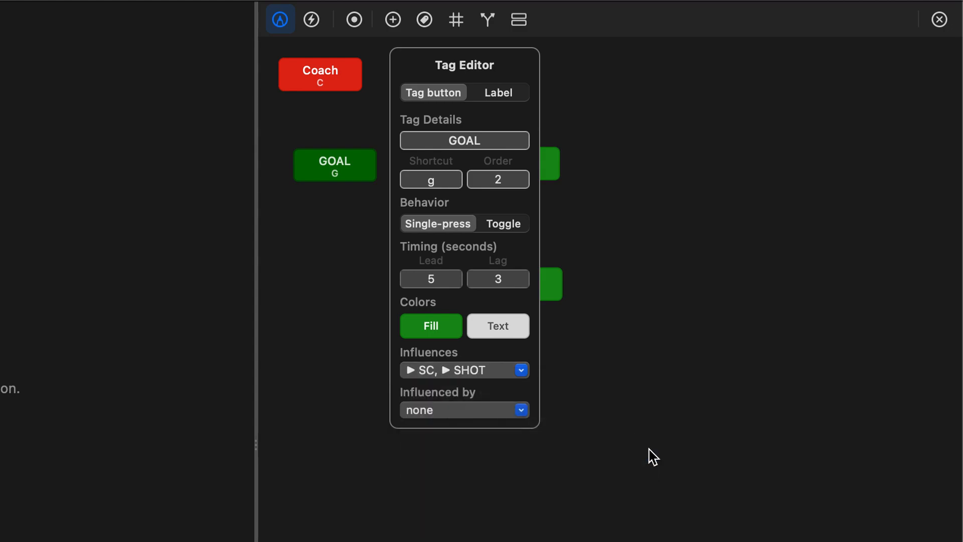
pyautogui.click(697, 308)
# - Display the link lines between the tag buttons and select the GOAL–SC and GOAL–SHOT links in turn
pyautogui.click(489, 21)
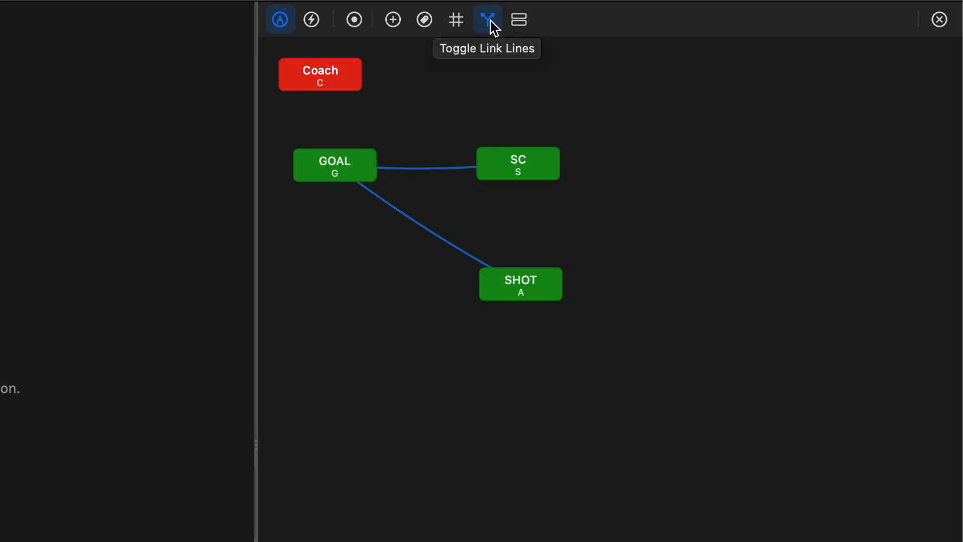
pyautogui.click(409, 172)
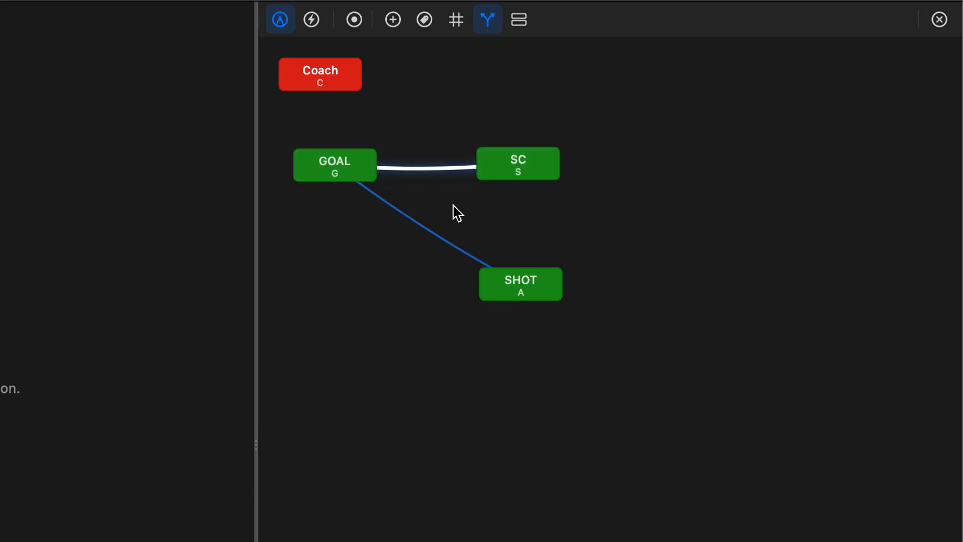
pyautogui.click(423, 229)
# - Delete the link lines from GOAL to SC and from GOAL to SHOT
pyautogui.click(437, 169)
pyautogui.press('BackSpace')
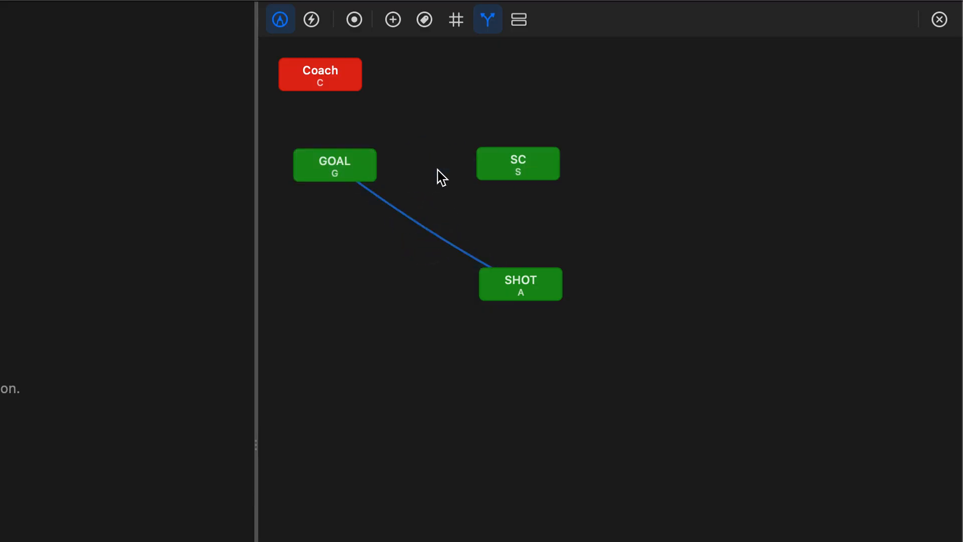
pyautogui.click(423, 227)
pyautogui.press('BackSpace')
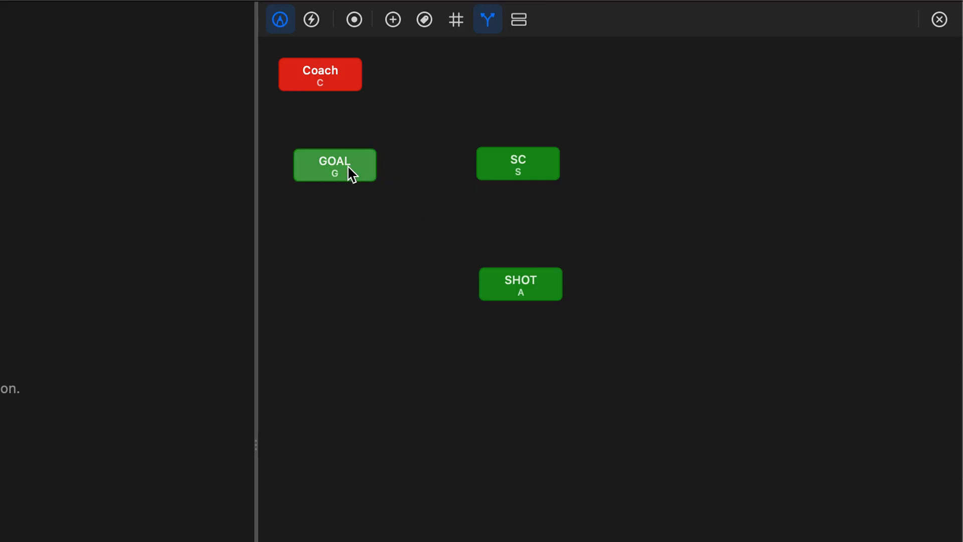
# - Draw Activate links directly on the canvas from GOAL to SC and from GOAL to SHOT
pyautogui.moveTo(352, 174); pyautogui.dragTo(436, 201)
pyautogui.moveTo(444, 198); pyautogui.dragTo(513, 168)
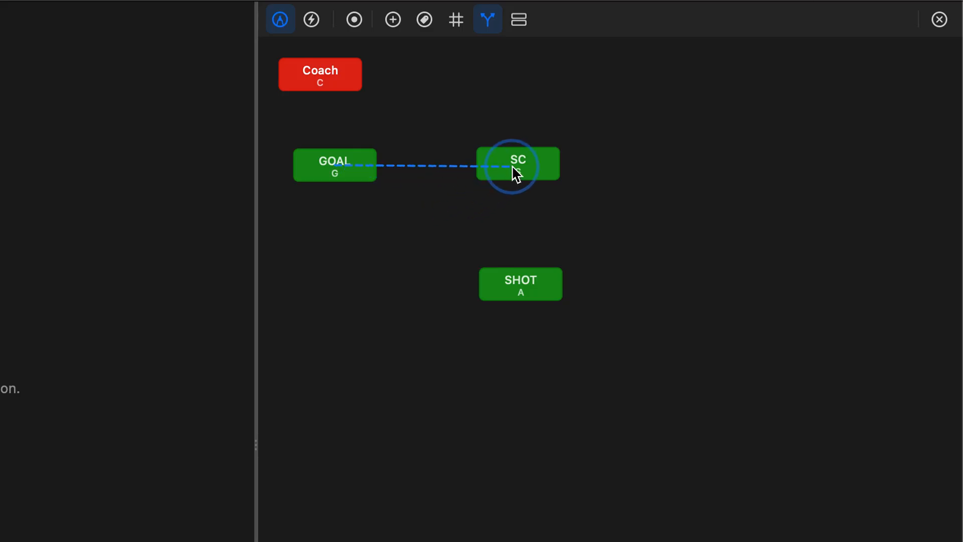
pyautogui.moveTo(512, 167); pyautogui.dragTo(513, 168)
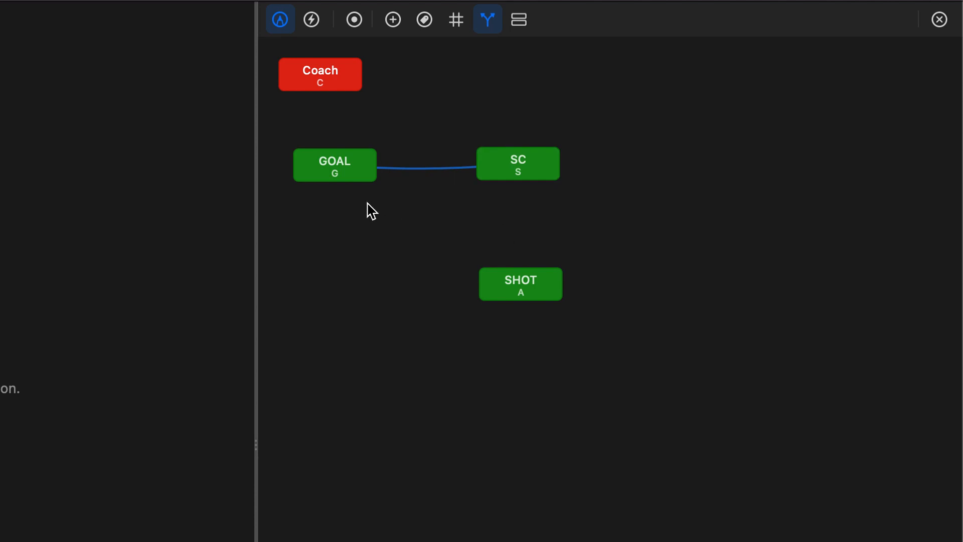
pyautogui.moveTo(349, 175); pyautogui.dragTo(518, 294)
# - Check the influence settings of the GOAL and SC buttons, including GOAL's current links and available link types
pyautogui.click(348, 183)
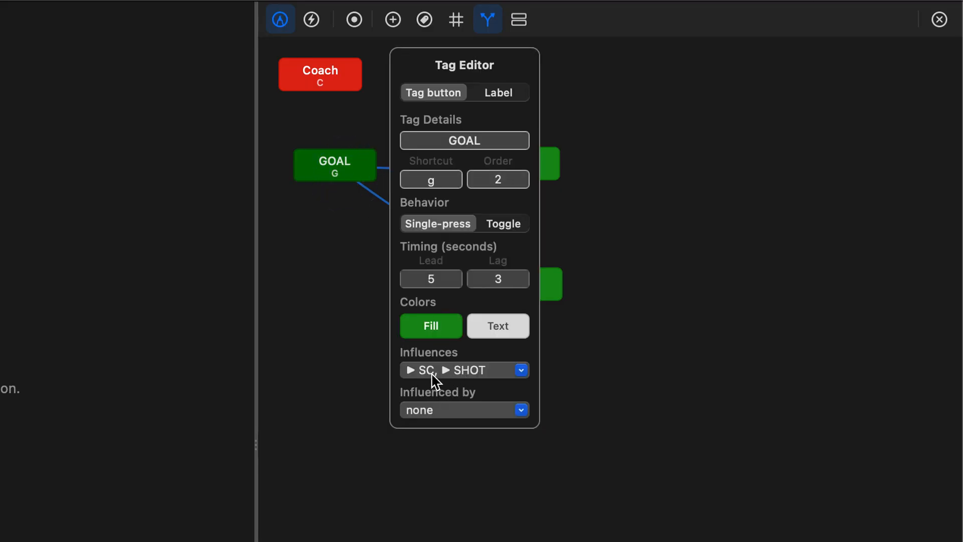
pyautogui.click(661, 319)
pyautogui.click(524, 178)
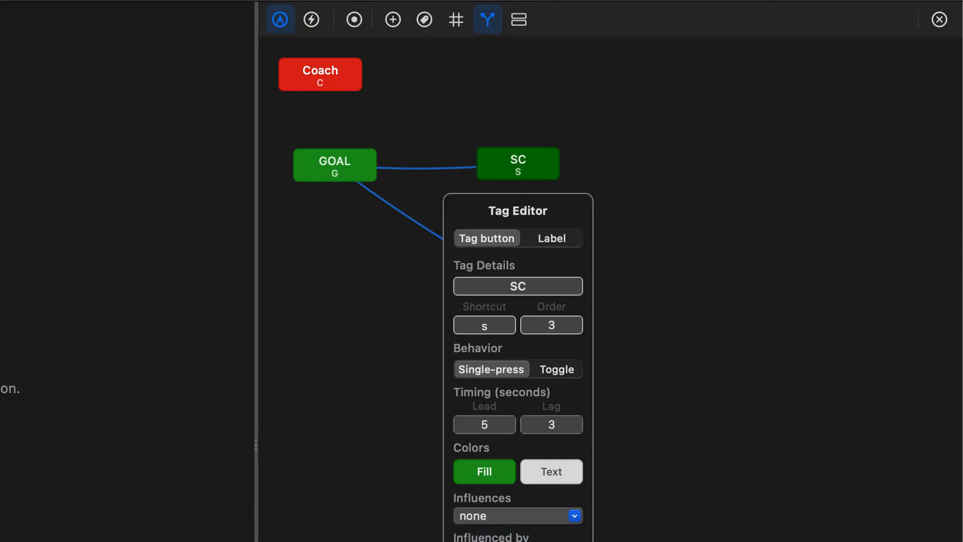
pyautogui.click(669, 462)
pyautogui.click(381, 287)
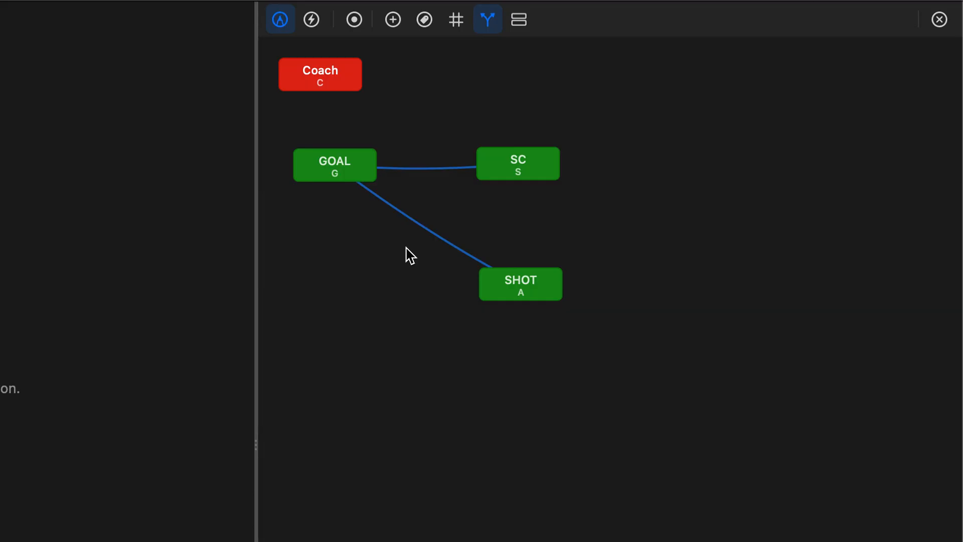
pyautogui.click(354, 179)
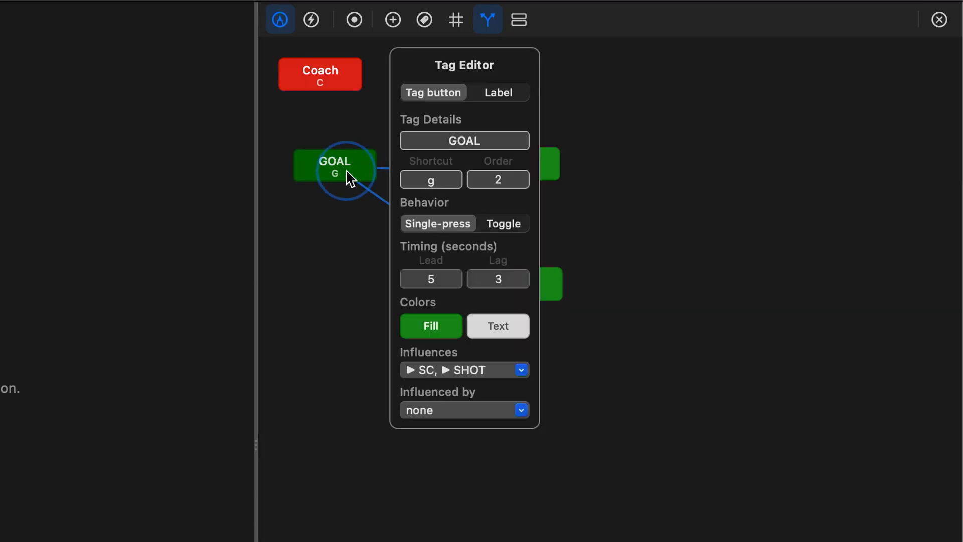
pyautogui.click(475, 373)
pyautogui.moveTo(464, 516)
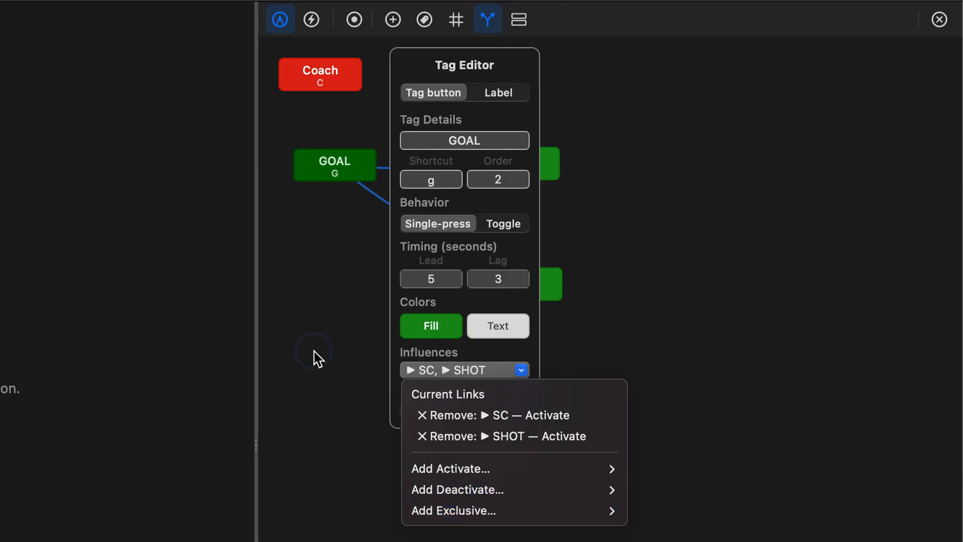
pyautogui.click(326, 346)
pyautogui.click(661, 163)
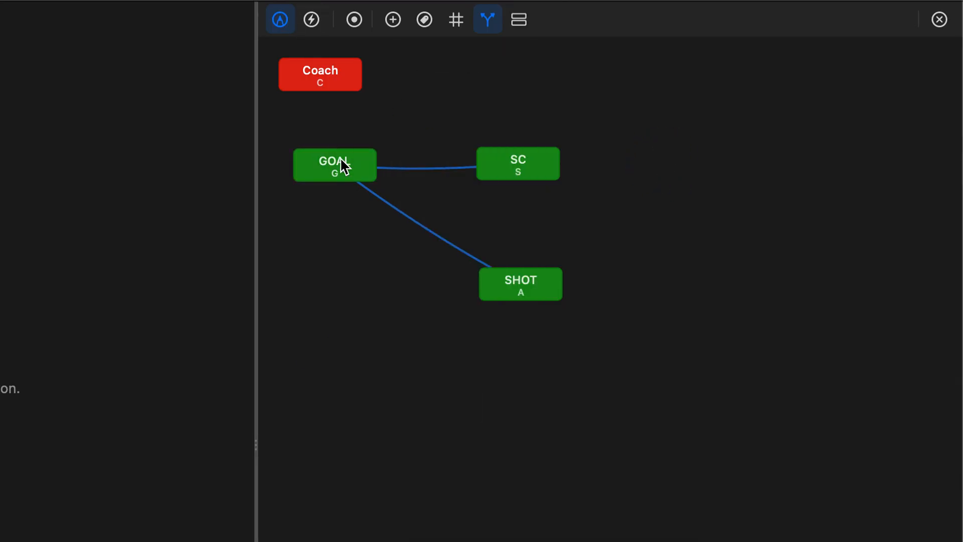
# - Add a new tag button below GOAL and name it Defense
pyautogui.click(393, 19)
pyautogui.click(352, 279)
pyautogui.click(350, 281)
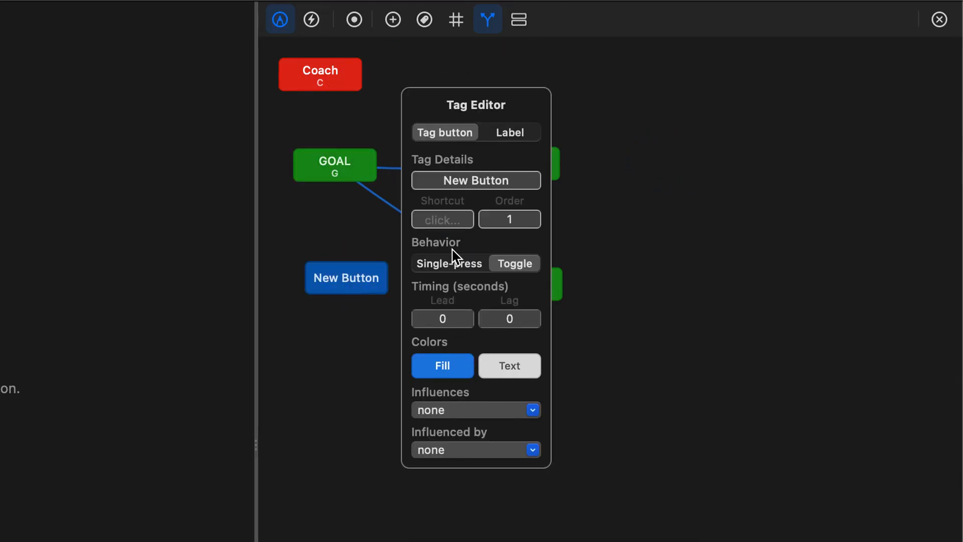
pyautogui.click(425, 183)
pyautogui.write('Defenn')
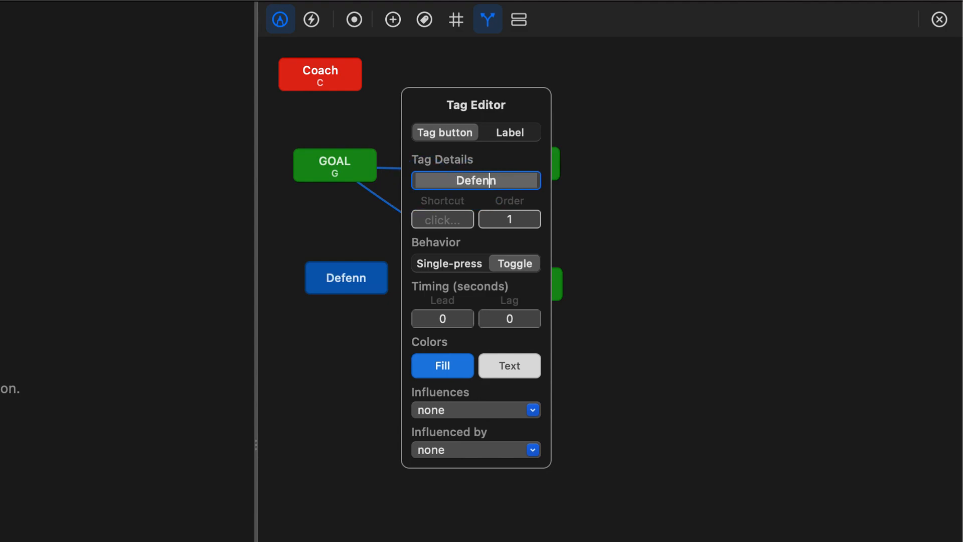
pyautogui.press('Left')
pyautogui.write('s')
pyautogui.press('Delete')
pyautogui.write('e')
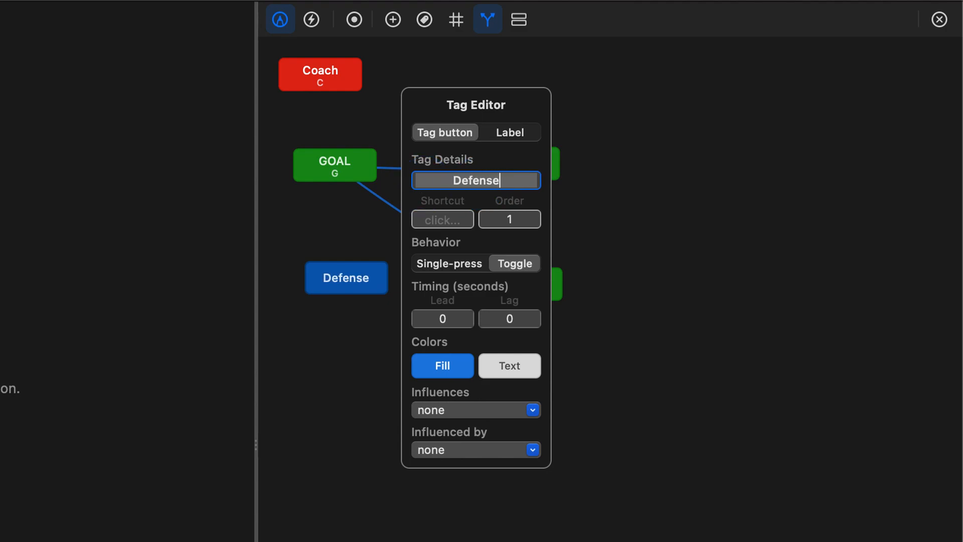
# - Set the Defense button's order to 5 and its lead and lag times to 1 second each
pyautogui.click(450, 225)
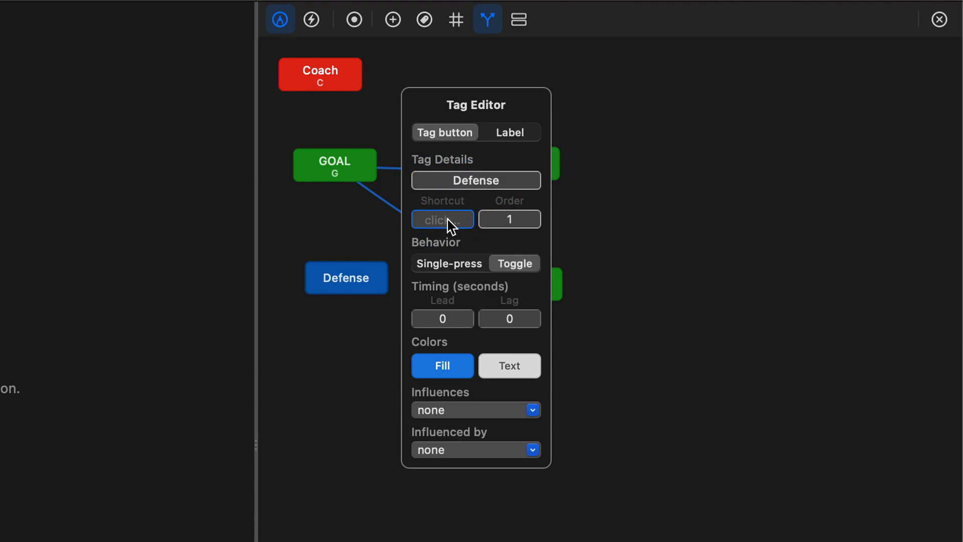
pyautogui.click(512, 220)
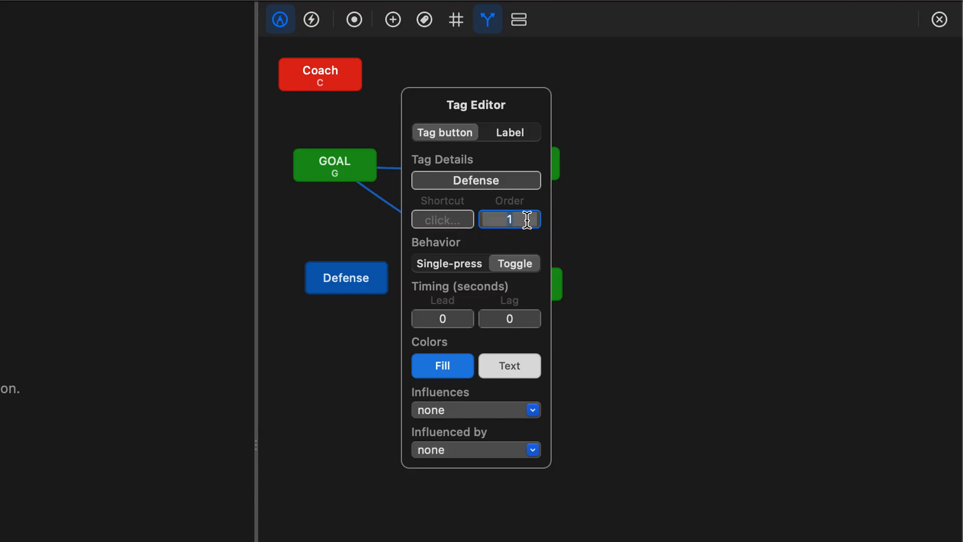
pyautogui.write('5')
pyautogui.click(431, 320)
pyautogui.write('1')
pyautogui.click(525, 319)
pyautogui.write('1')
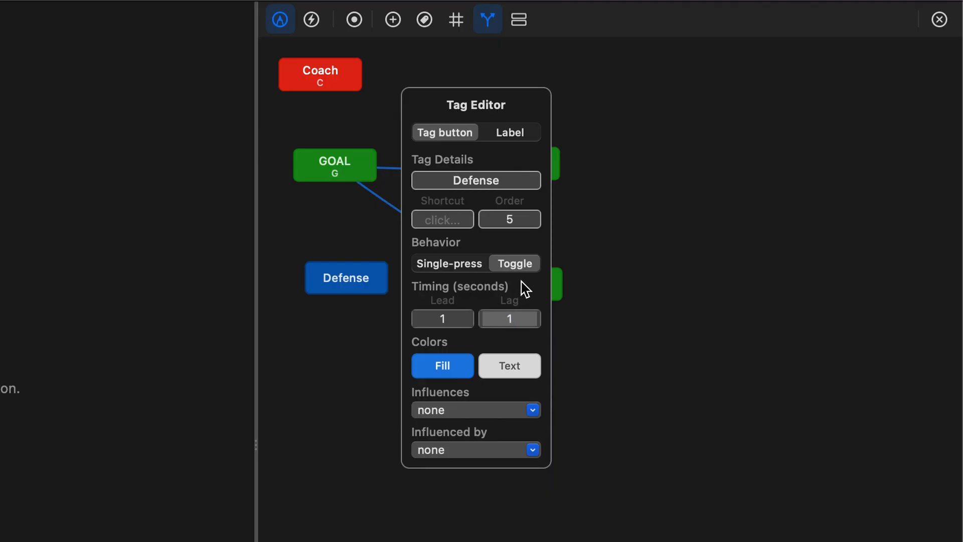
pyautogui.click(591, 400)
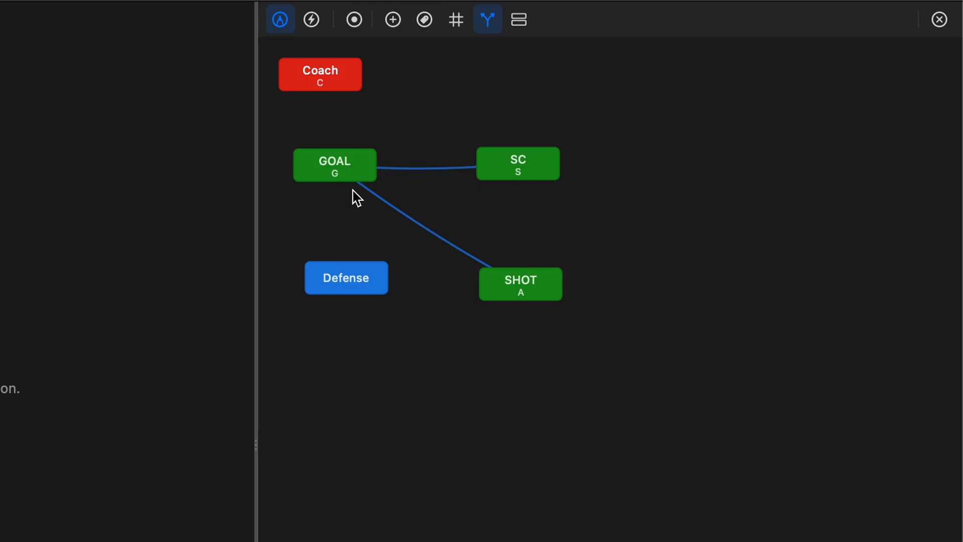
# - Draw Deactivate links from GOAL, SC and SHOT to the Defense button
pyautogui.click(367, 284)
pyautogui.moveTo(361, 176); pyautogui.dragTo(358, 239)
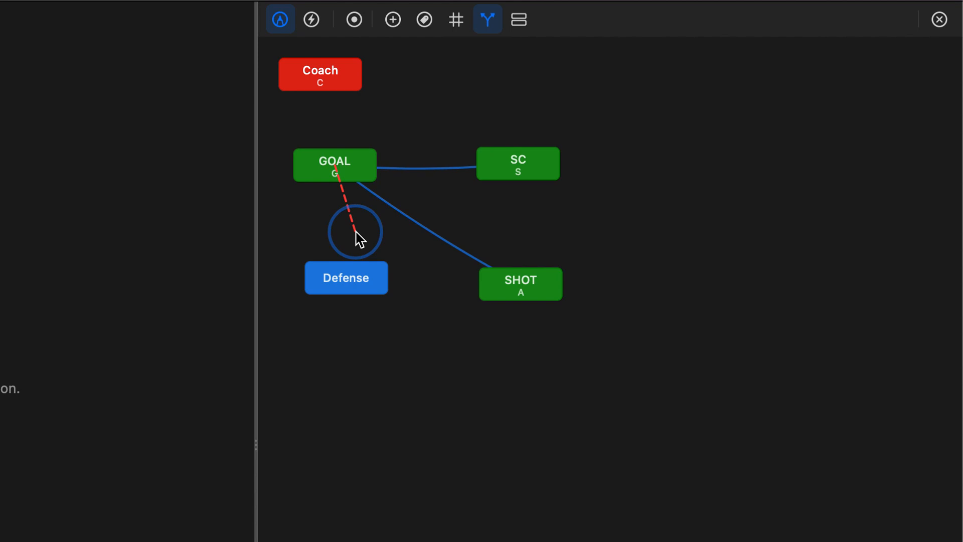
pyautogui.moveTo(358, 238); pyautogui.dragTo(350, 283)
pyautogui.moveTo(510, 176); pyautogui.dragTo(363, 284)
pyautogui.moveTo(532, 284); pyautogui.dragTo(357, 280)
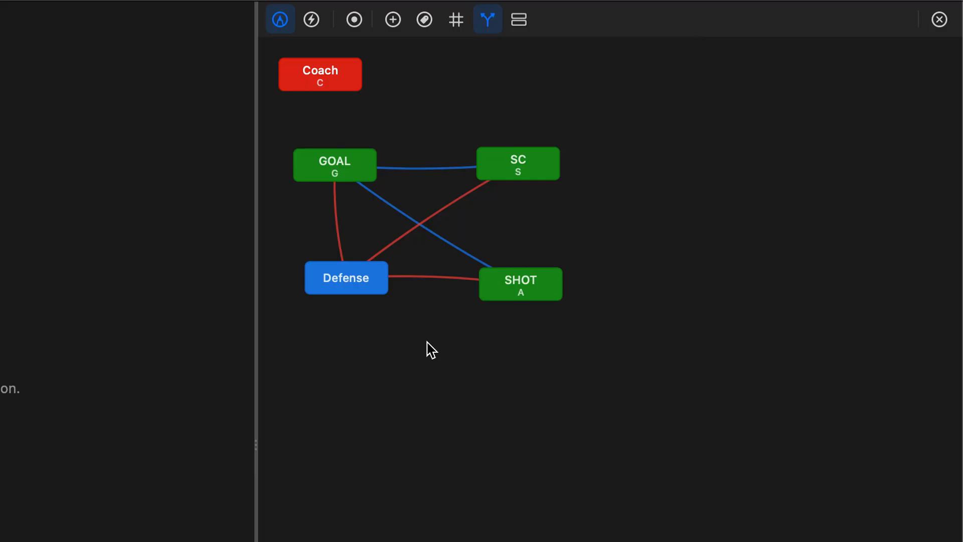
# - Check which buttons influence Defense in its list of current links
pyautogui.click(369, 284)
pyautogui.click(451, 452)
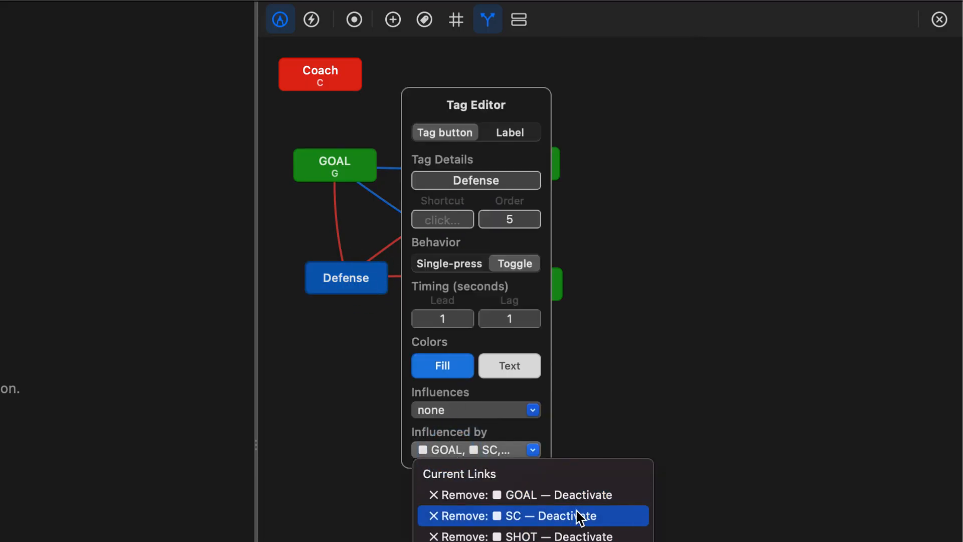
pyautogui.click(325, 434)
pyautogui.click(663, 262)
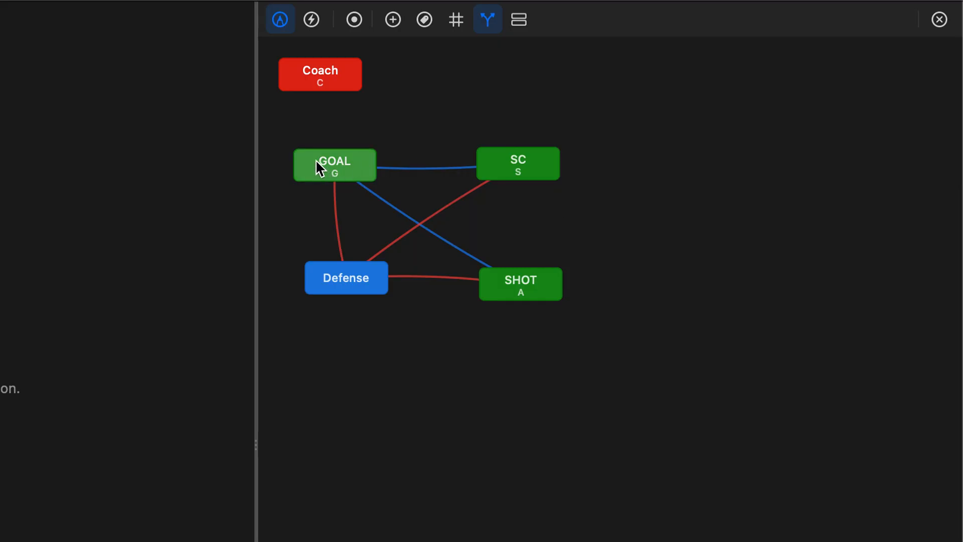
# - Draw an Exclusive link from GOAL to Coach and remove it again
pyautogui.moveTo(318, 166); pyautogui.dragTo(336, 83)
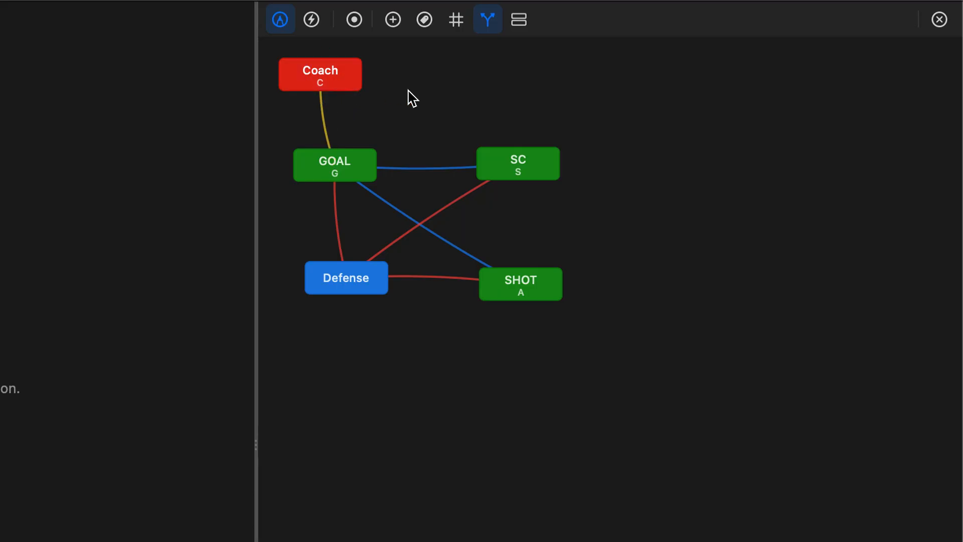
pyautogui.click(327, 129)
# - Convert the Coach tag button to a label, try the Latest Finalized mode, and set its label mode to Action Only
pyautogui.click(337, 86)
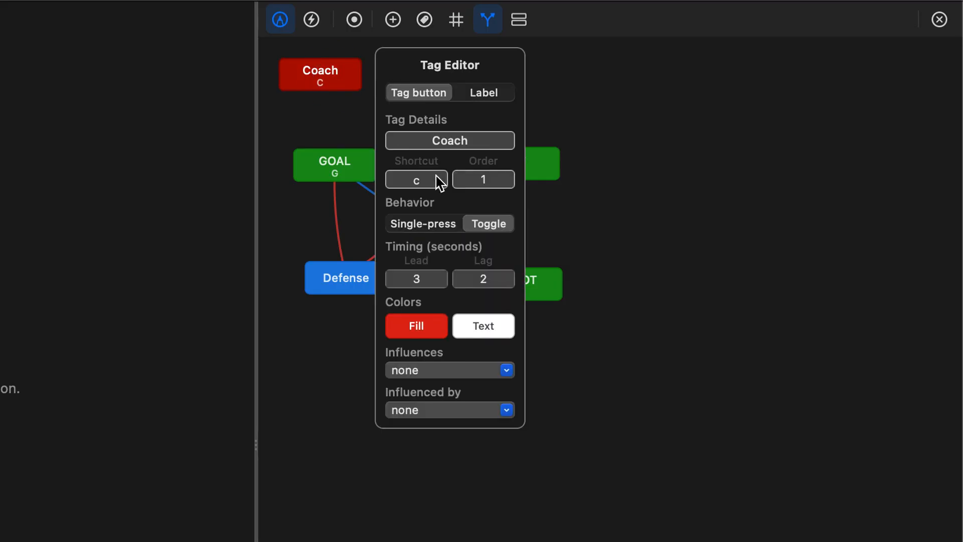
pyautogui.click(484, 94)
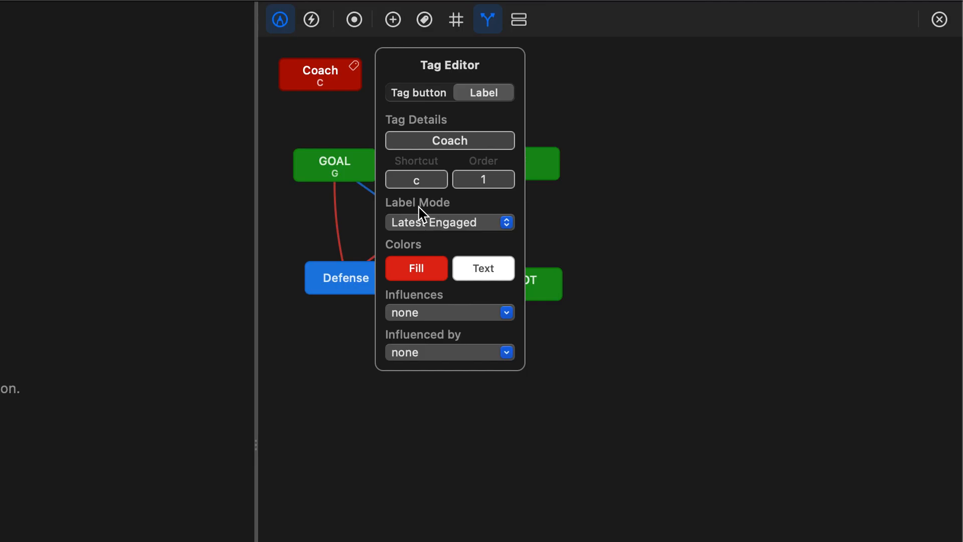
pyautogui.click(420, 223)
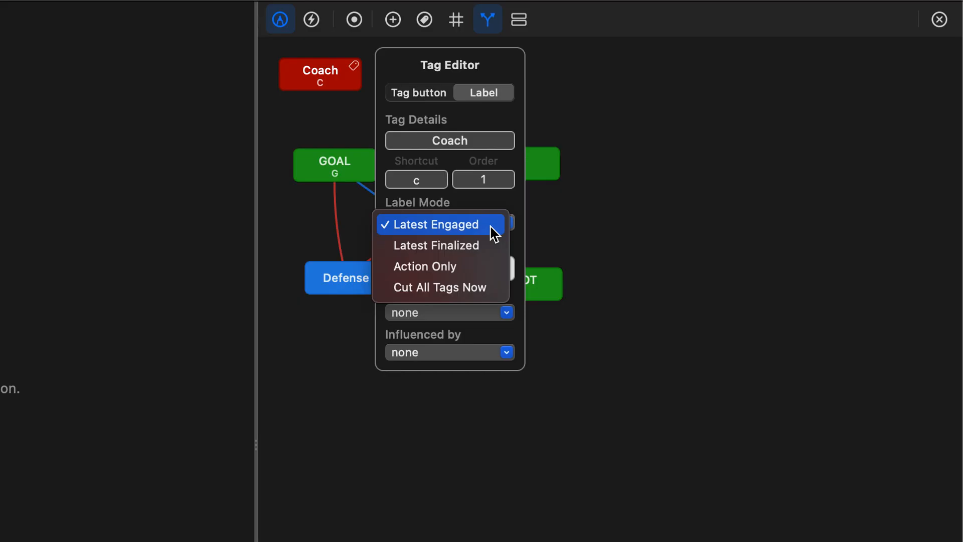
pyautogui.click(466, 246)
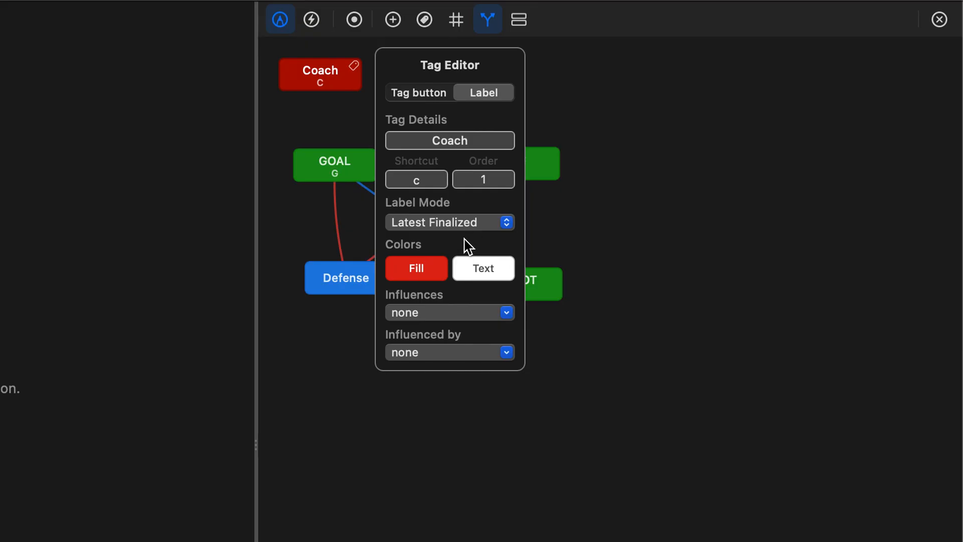
pyautogui.click(471, 224)
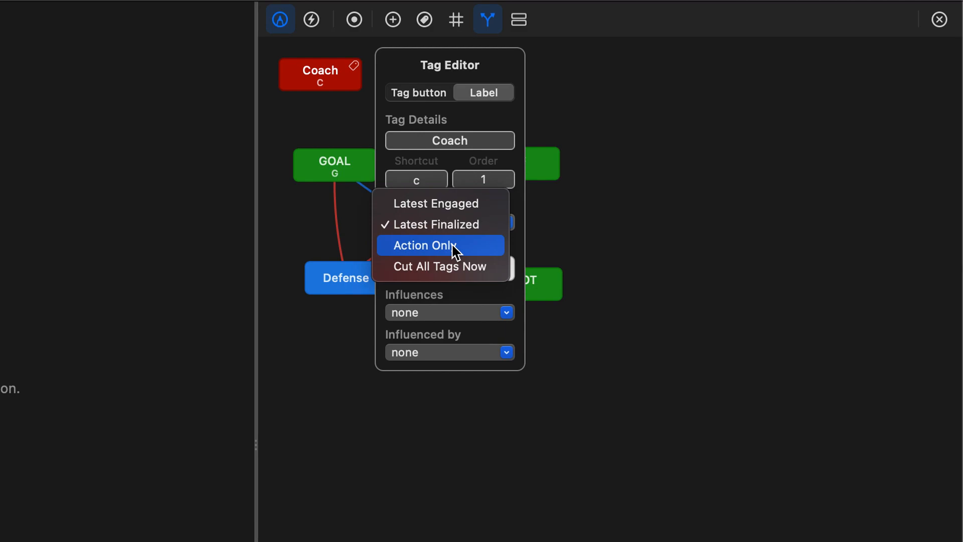
pyautogui.click(456, 247)
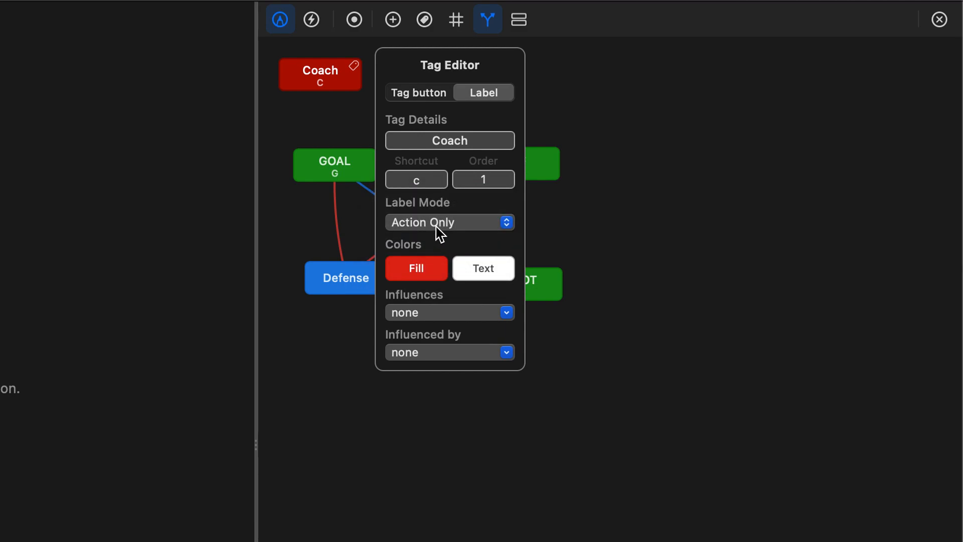
# - Examine the influence link types and label modes offered for the Coach label
pyautogui.click(436, 314)
pyautogui.moveTo(440, 326)
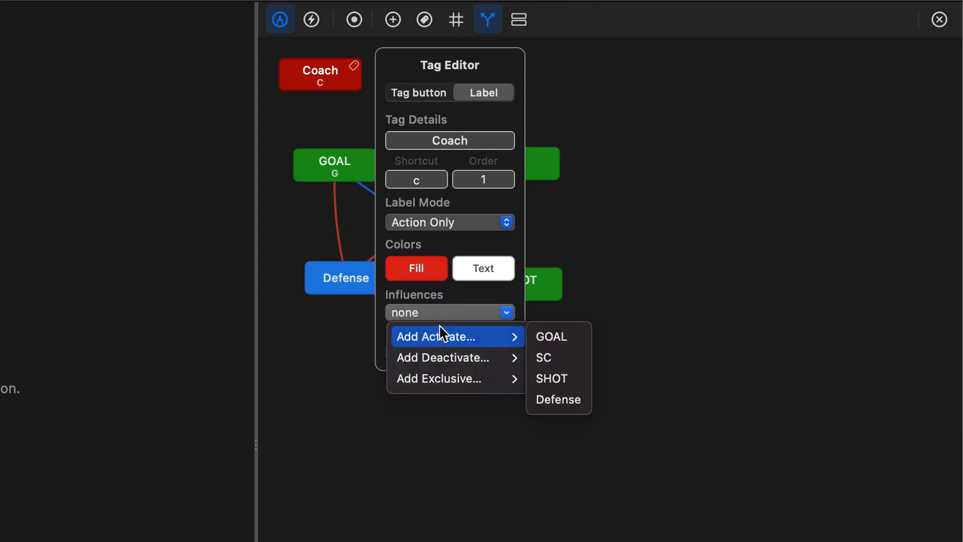
pyautogui.click(462, 247)
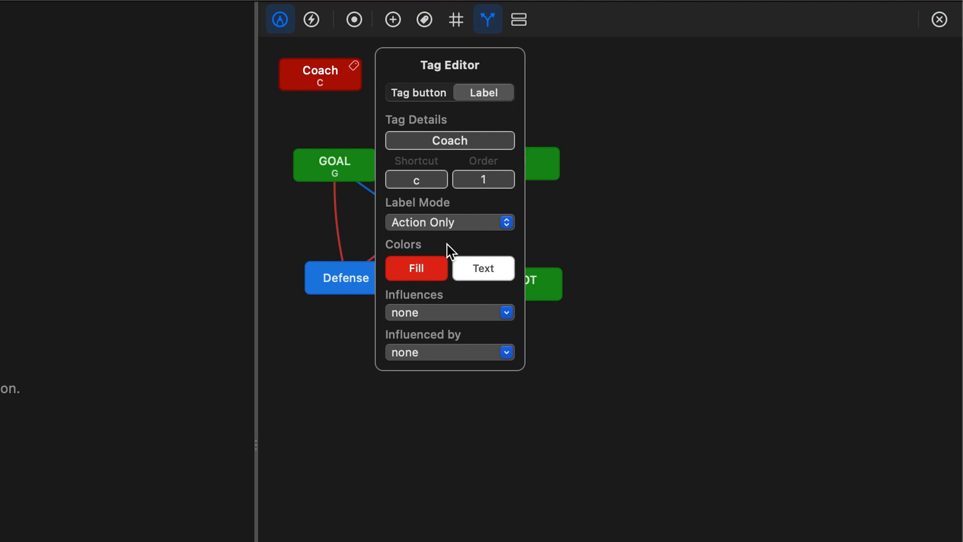
pyautogui.click(479, 223)
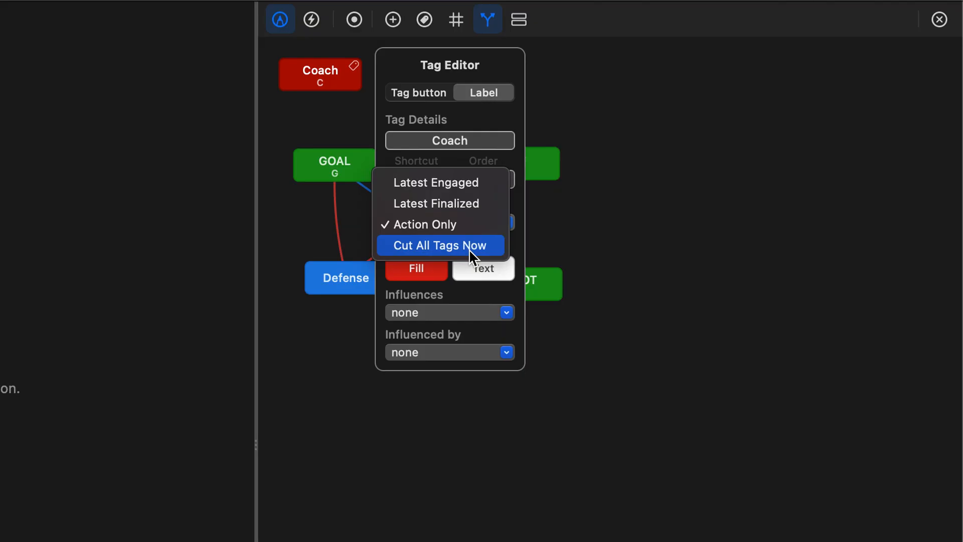
pyautogui.click(472, 253)
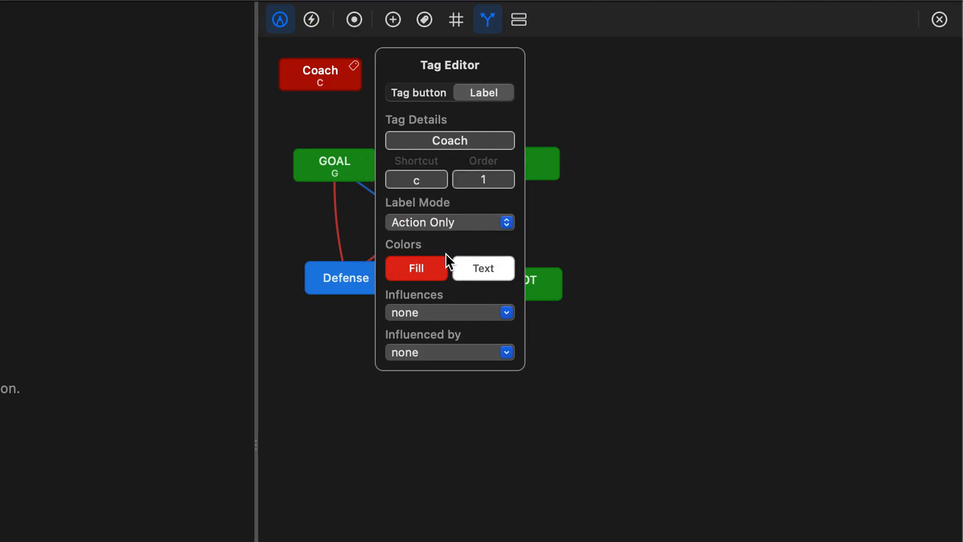
pyautogui.click(431, 314)
pyautogui.click(462, 301)
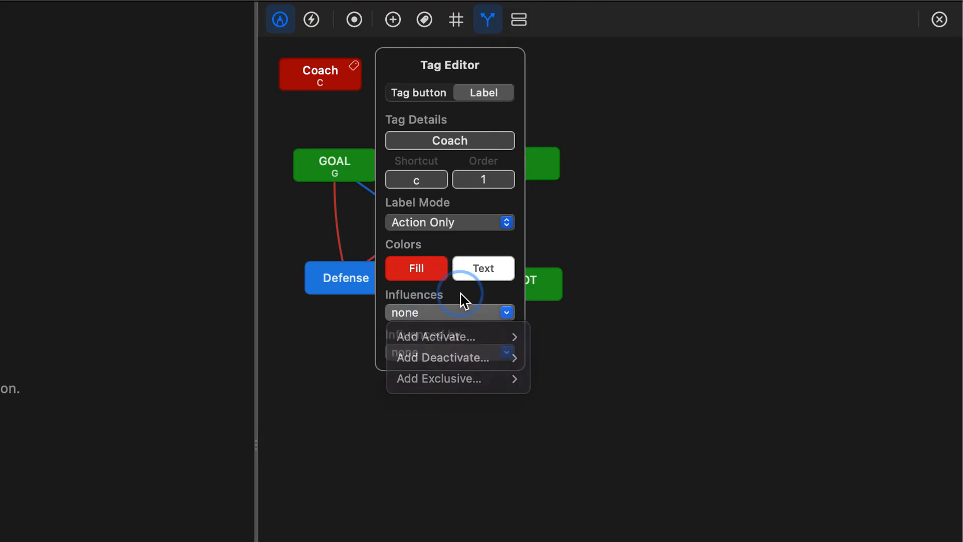
# - Convert the Coach label back to a tag button and close its editor
pyautogui.click(425, 93)
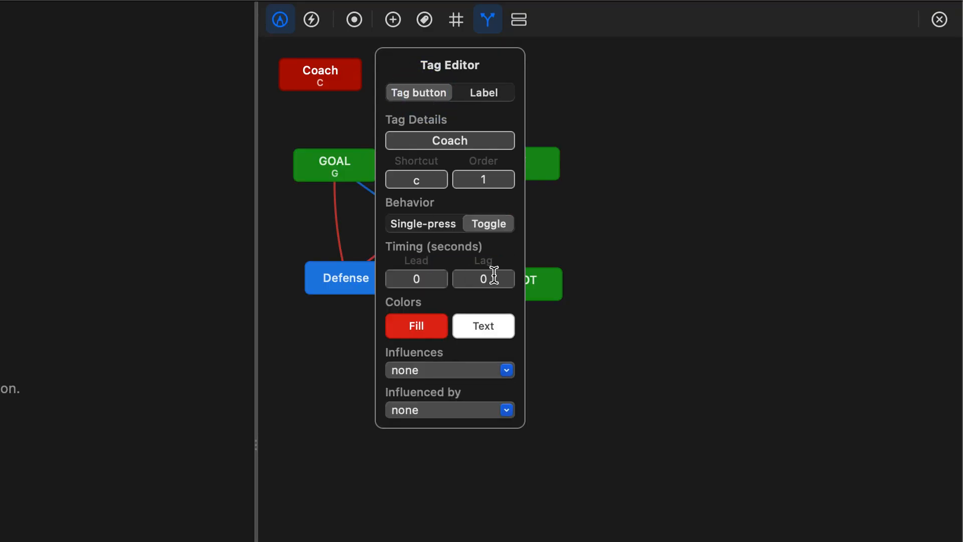
pyautogui.click(622, 129)
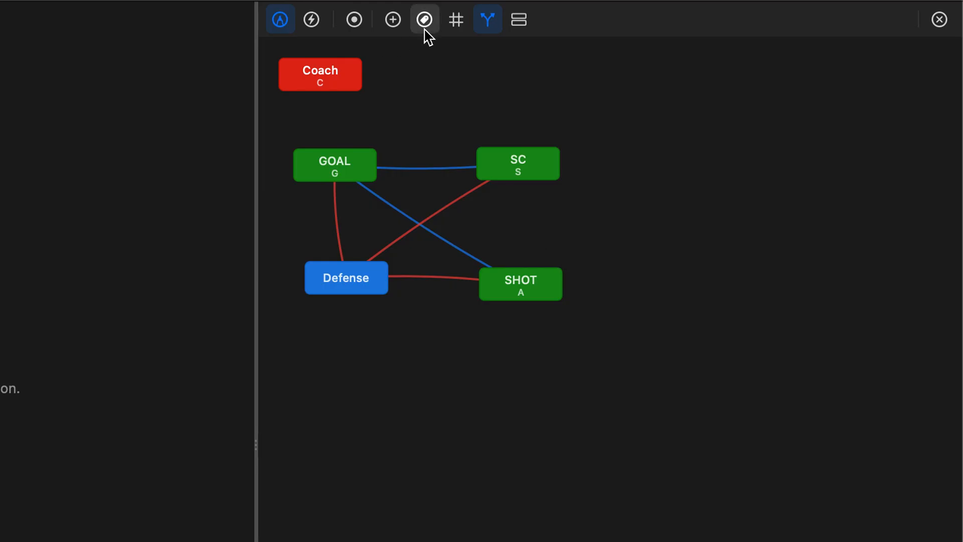
# - Add a new label beside SC, name it "#13" and set its label mode to Latest Finalized
pyautogui.moveTo(425, 21); pyautogui.dragTo(647, 182)
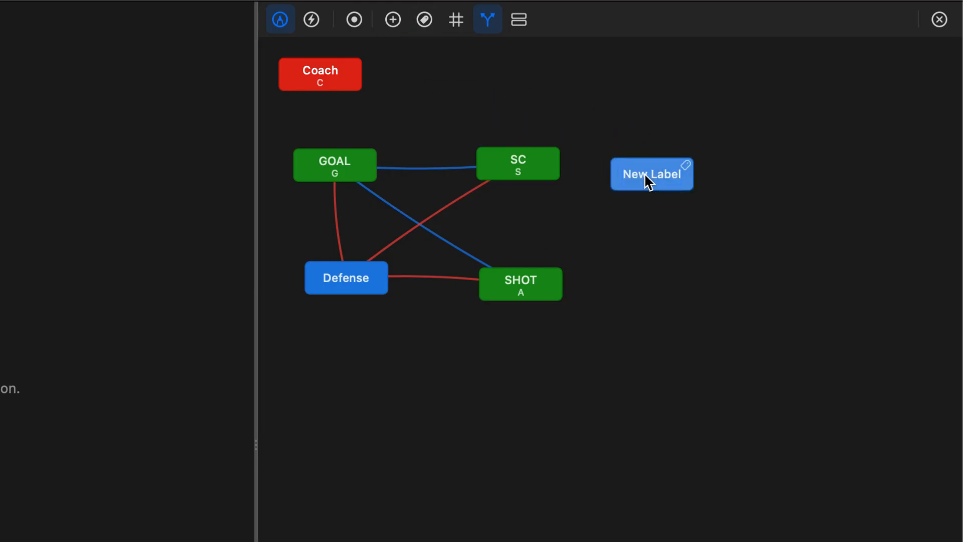
pyautogui.click(647, 182)
pyautogui.click(619, 298)
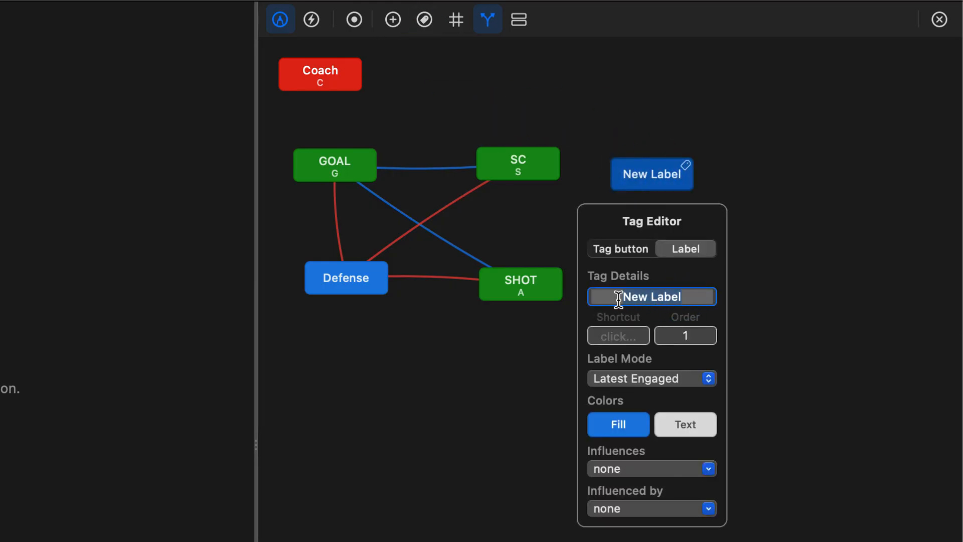
pyautogui.write('#13')
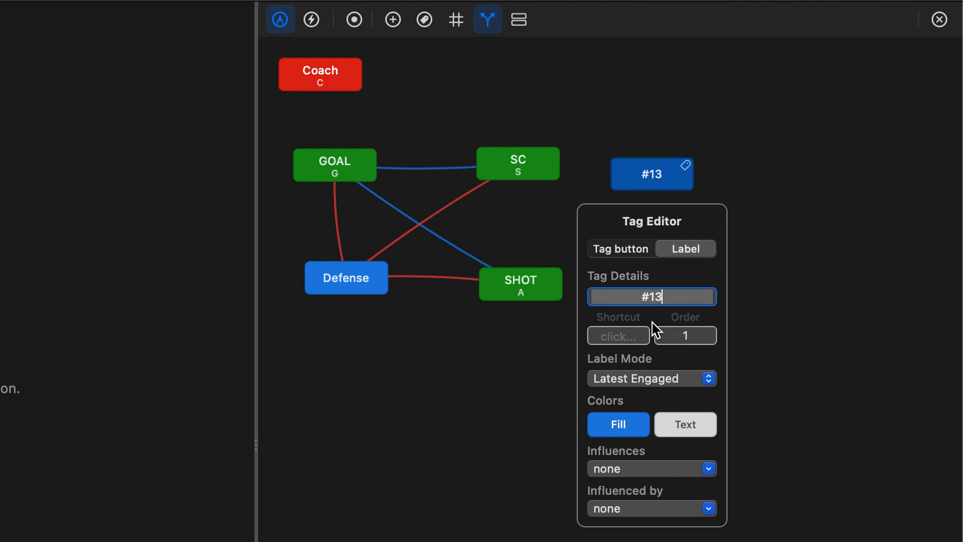
pyautogui.click(654, 382)
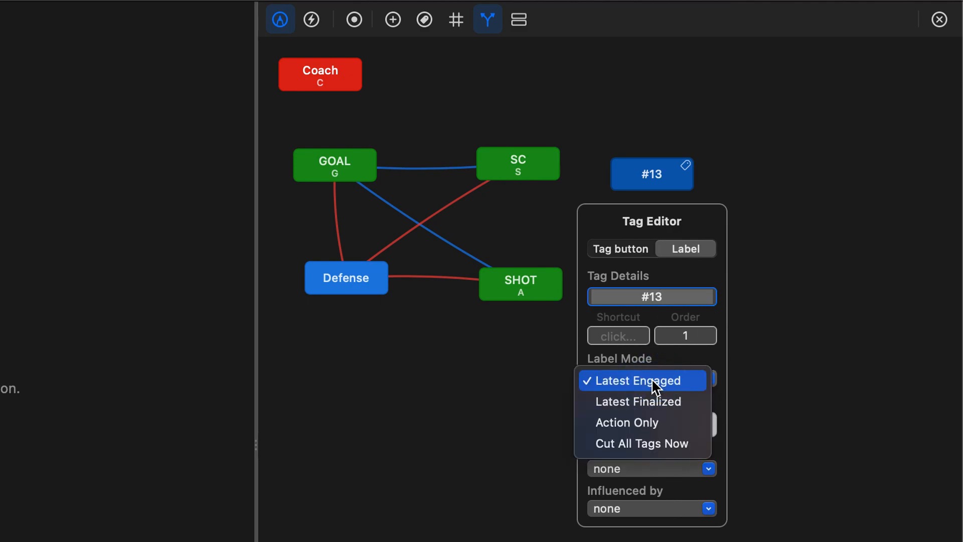
pyautogui.click(652, 407)
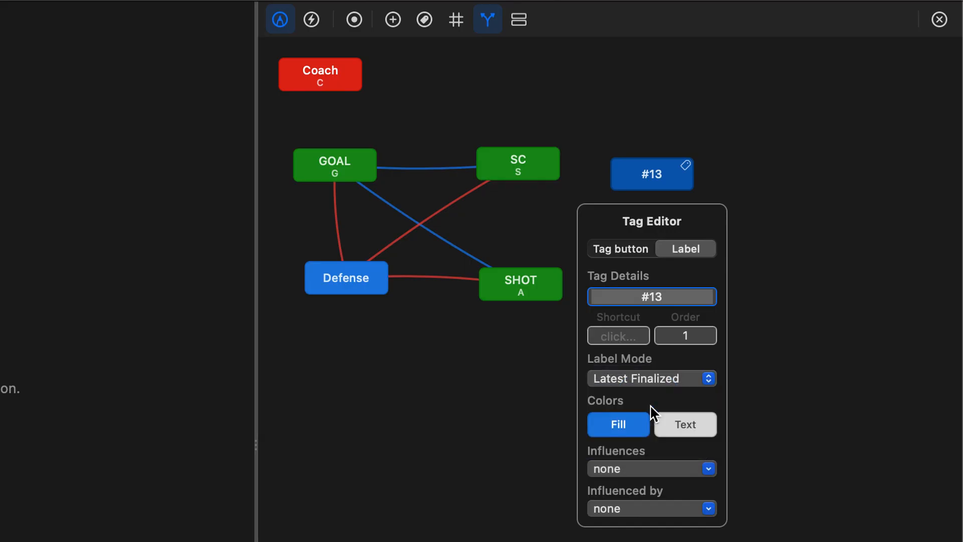
pyautogui.click(783, 360)
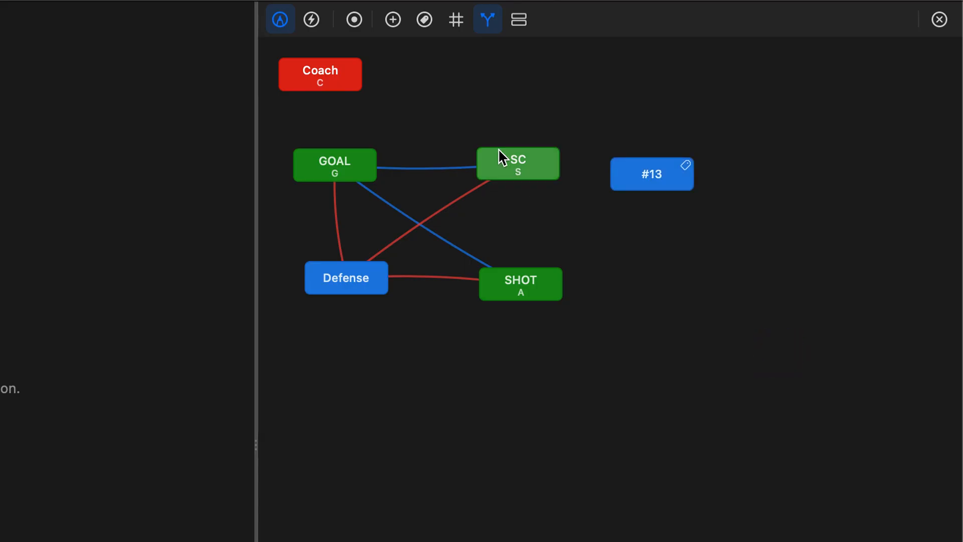
# - Stack GOAL, SC, SHOT and Defense in a column beneath Coach, and place the #13 label beside SC
pyautogui.click(343, 165)
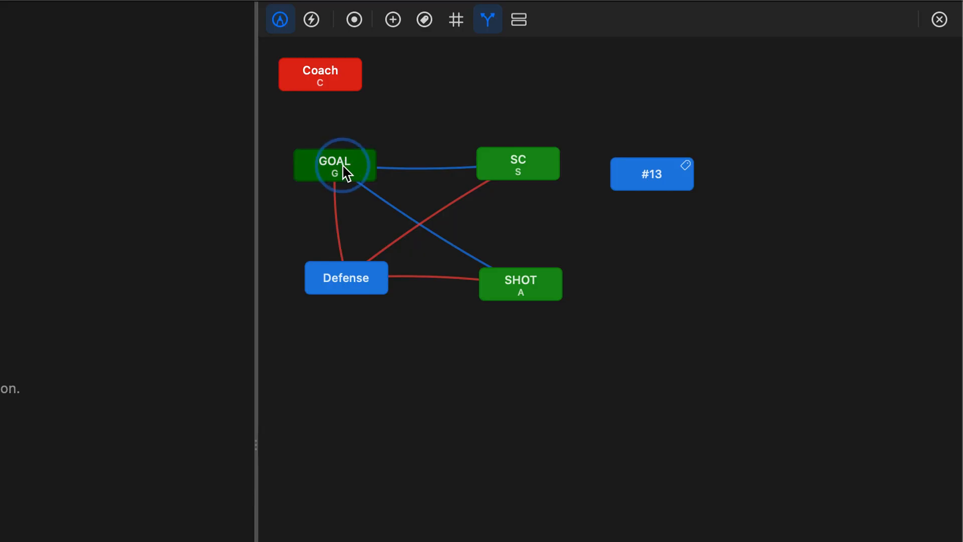
pyautogui.moveTo(344, 168); pyautogui.dragTo(331, 120)
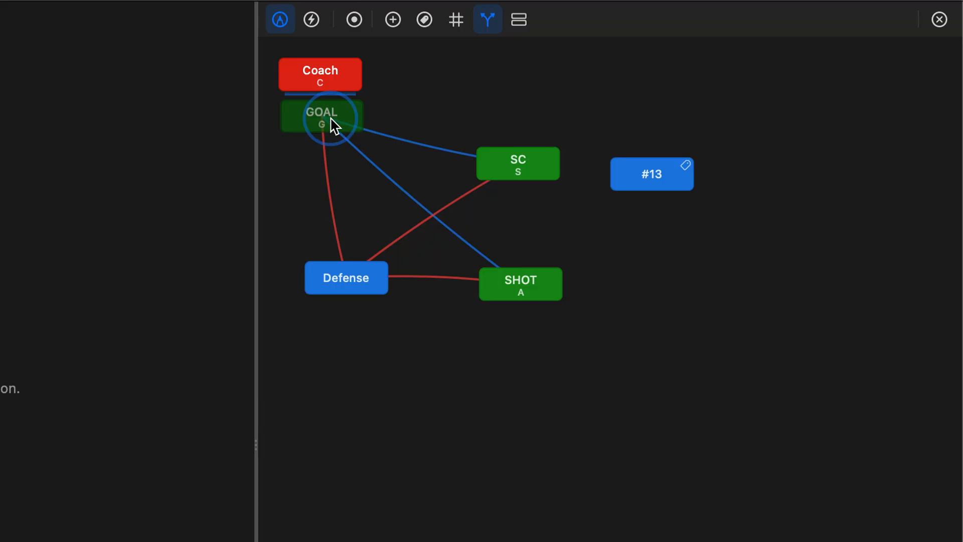
pyautogui.moveTo(330, 119); pyautogui.dragTo(328, 120)
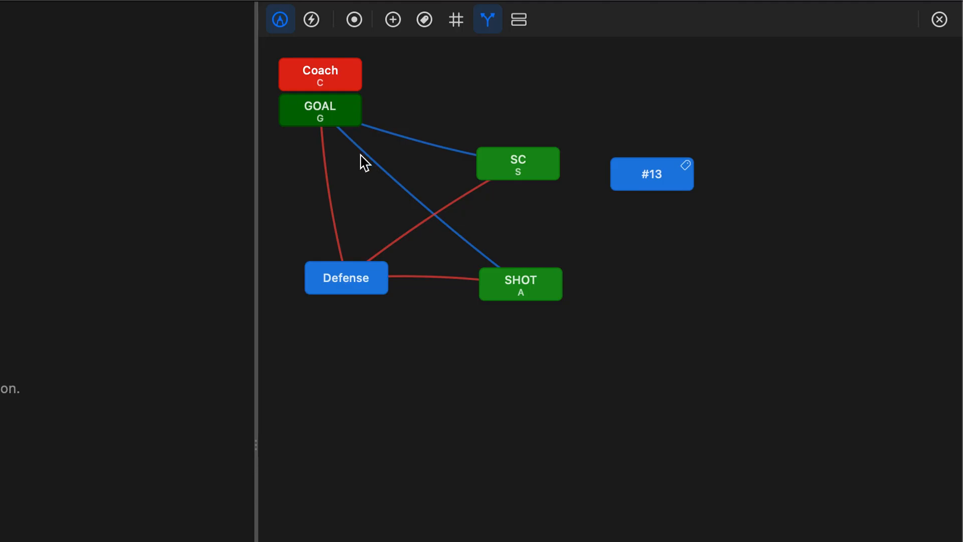
pyautogui.moveTo(519, 172); pyautogui.dragTo(326, 161)
pyautogui.moveTo(512, 282); pyautogui.dragTo(321, 187)
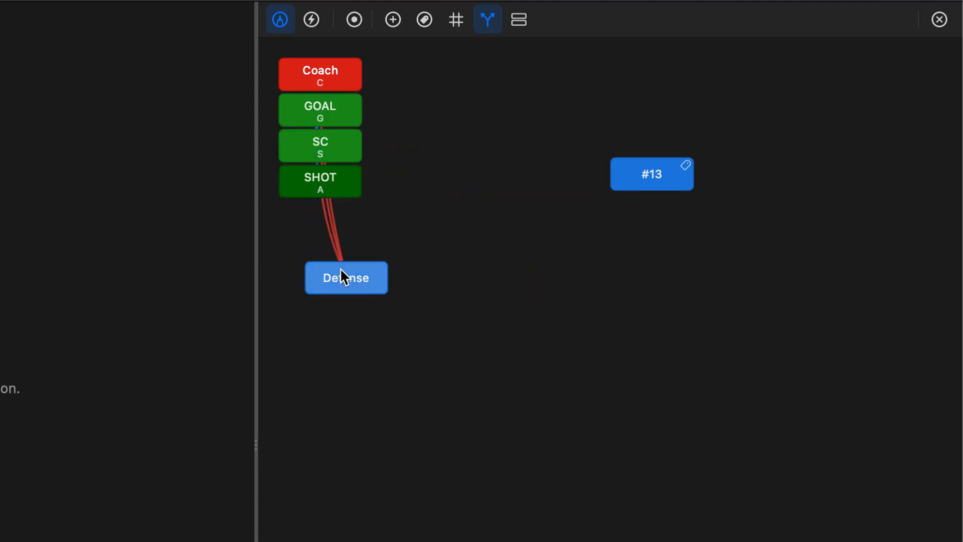
pyautogui.moveTo(343, 277); pyautogui.dragTo(320, 217)
pyautogui.moveTo(657, 181); pyautogui.dragTo(422, 151)
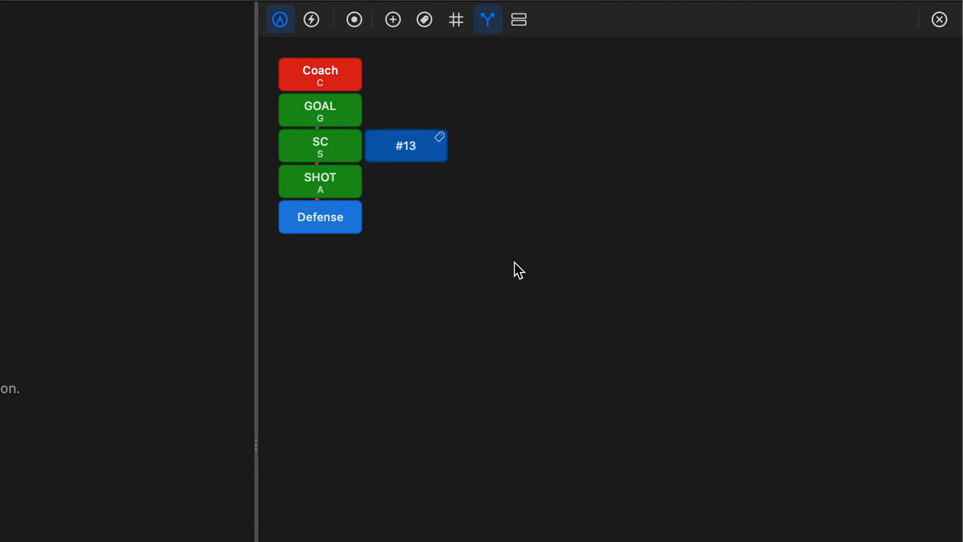
# - Hide the link lines between the tag buttons and make the tag area slightly narrower
pyautogui.click(491, 17)
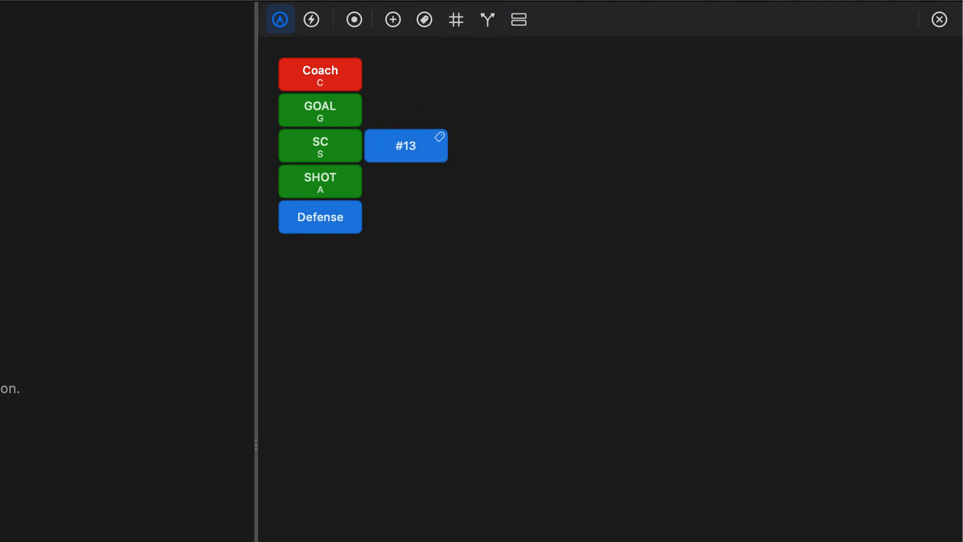
pyautogui.moveTo(256, 541); pyautogui.dragTo(659, 541)
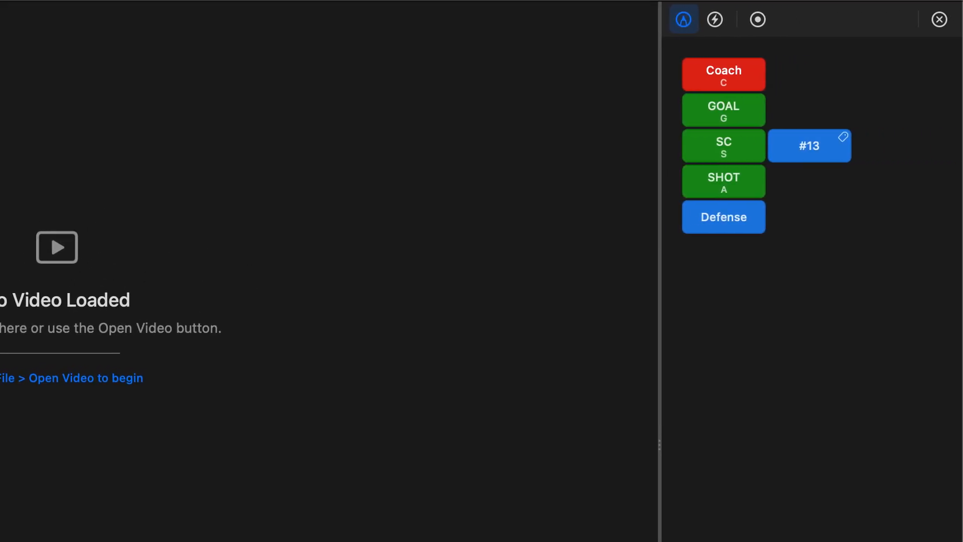
pyautogui.moveTo(741, 408); pyautogui.dragTo(550, 394)
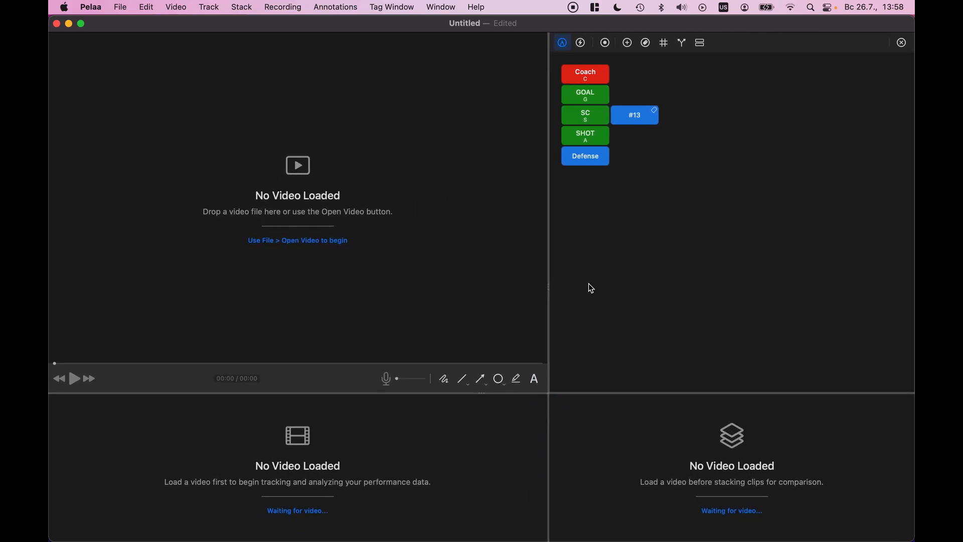
# - Save the tag template as "Demo" in the Demo folder
pyautogui.click(401, 8)
pyautogui.click(434, 119)
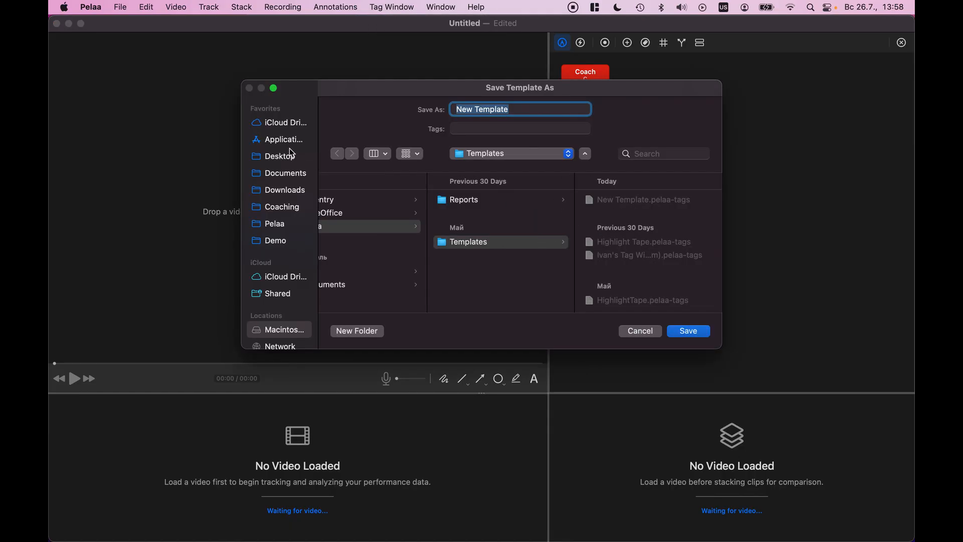
pyautogui.click(285, 245)
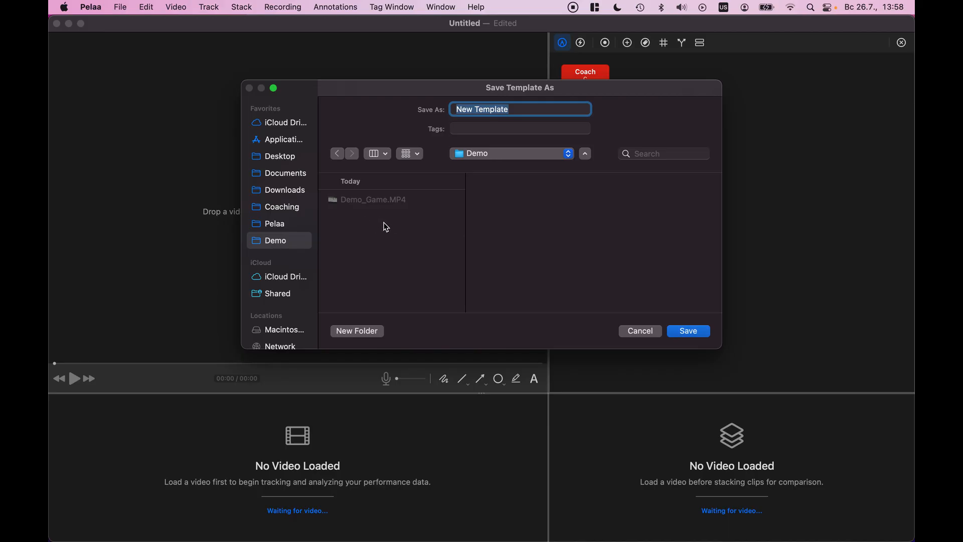
pyautogui.write('Demo')
pyautogui.press('Return')
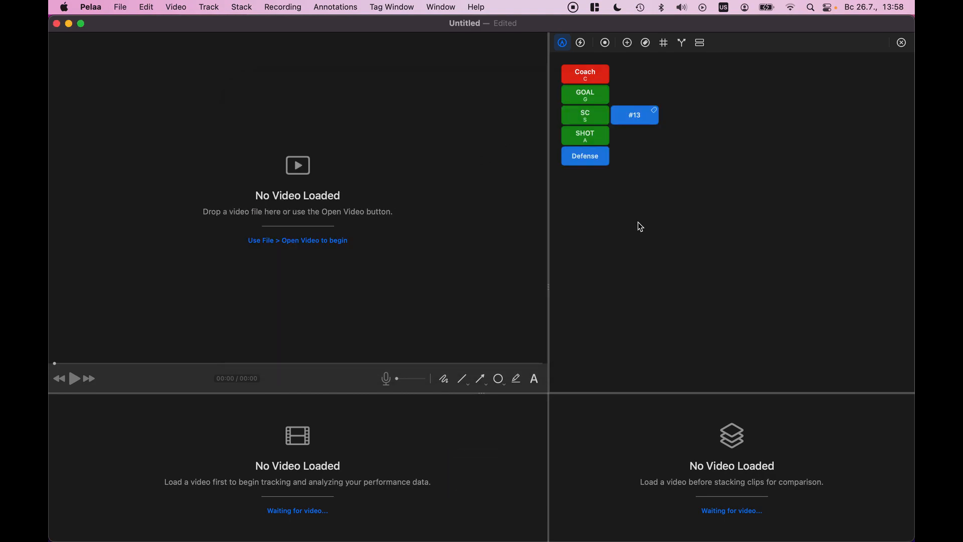
# - Open the video Demo_Game.MP4 from the Demo folder
pyautogui.click(305, 175)
pyautogui.click(343, 157)
pyautogui.click(303, 171)
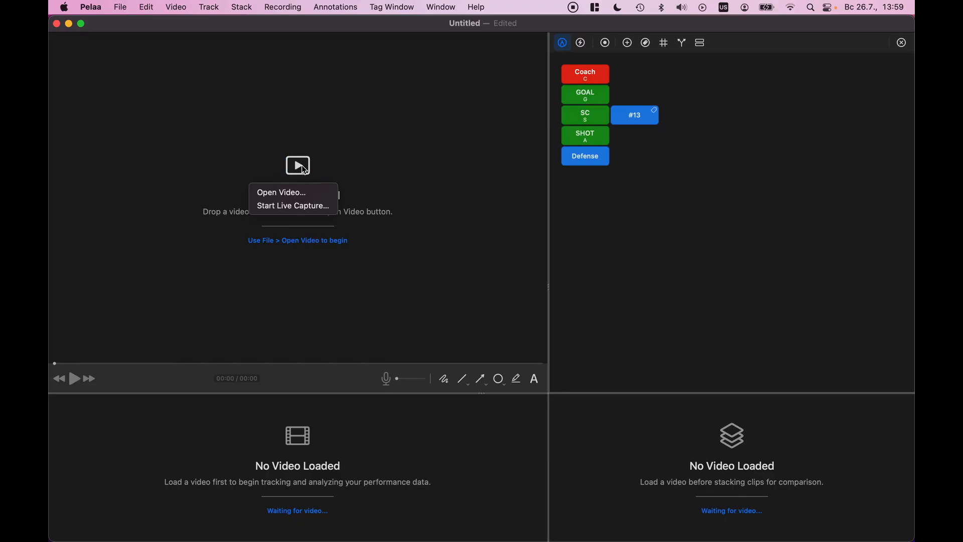
pyautogui.click(301, 194)
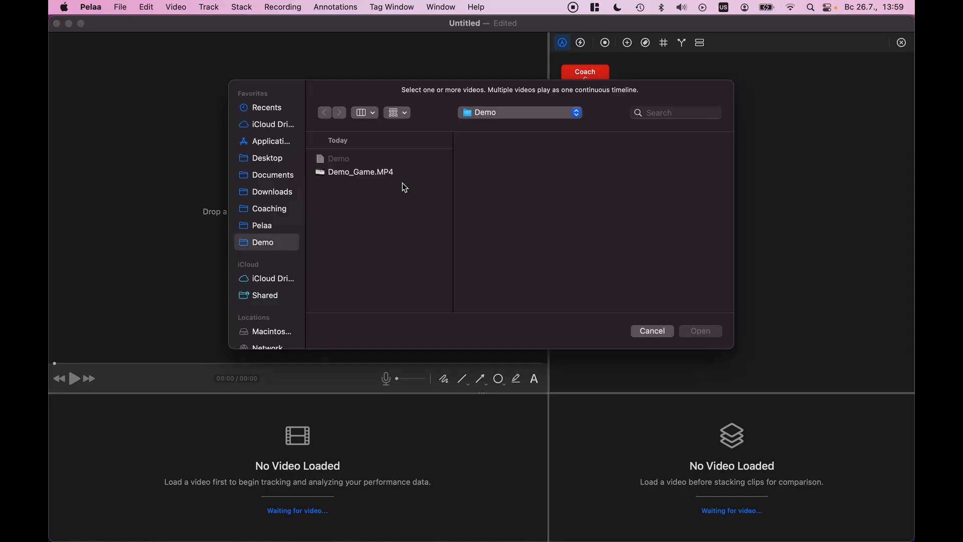
pyautogui.click(360, 175)
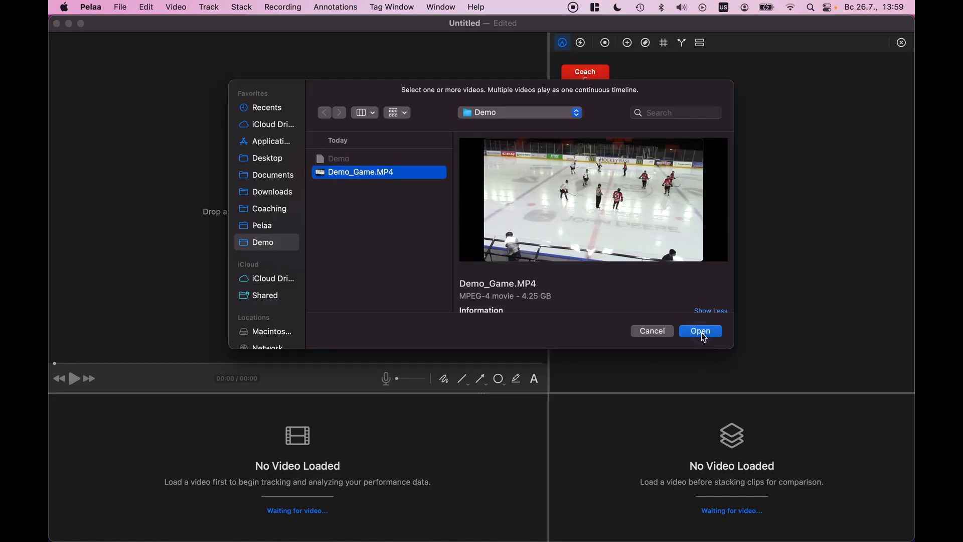
pyautogui.click(701, 331)
# - Move the playhead to about 01:07 and enlarge the video area relative to the surrounding panes
pyautogui.click(77, 362)
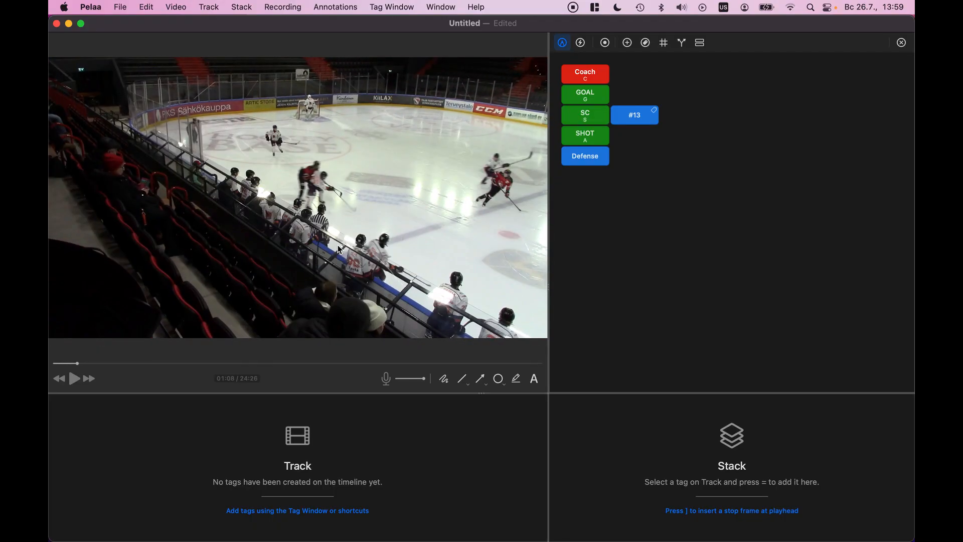
pyautogui.hscroll(-3, 338, 245)
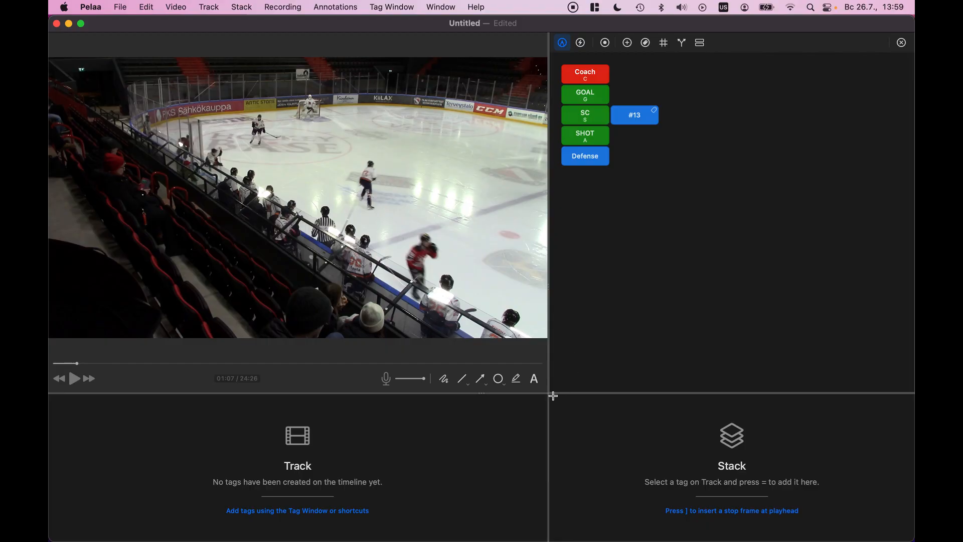
pyautogui.moveTo(548, 393); pyautogui.dragTo(628, 438)
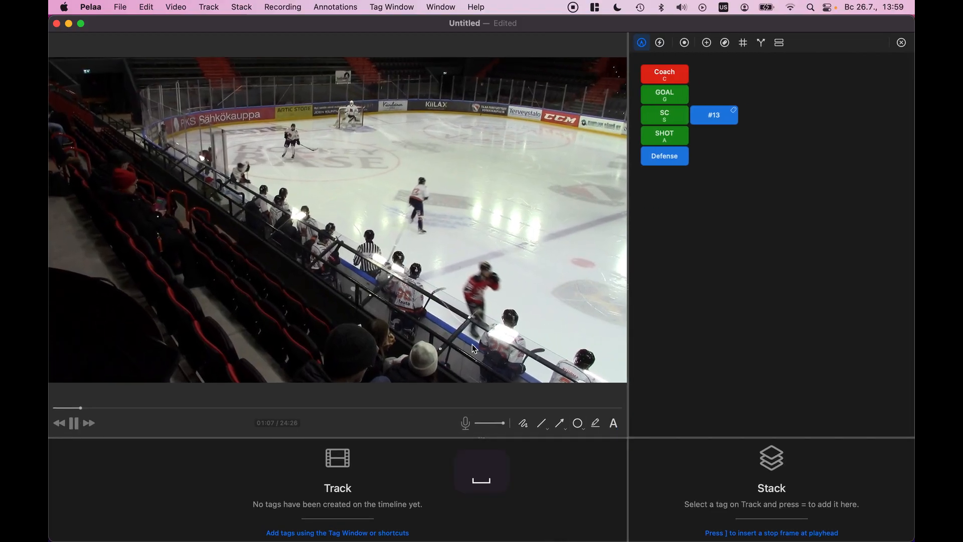
# - Mute the video's audio, play a few seconds and return the playhead to 01:07
pyautogui.click(467, 425)
pyautogui.press('space')
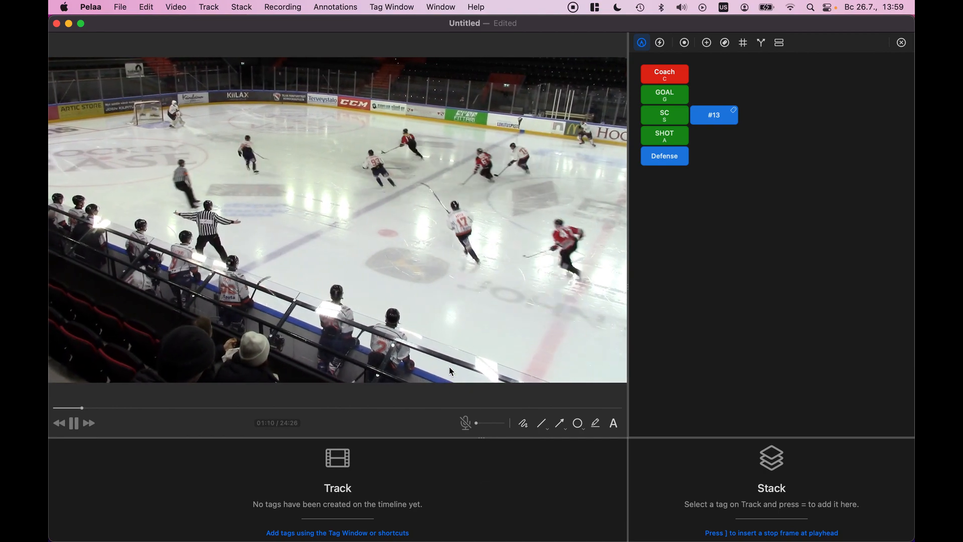
pyautogui.press('space')
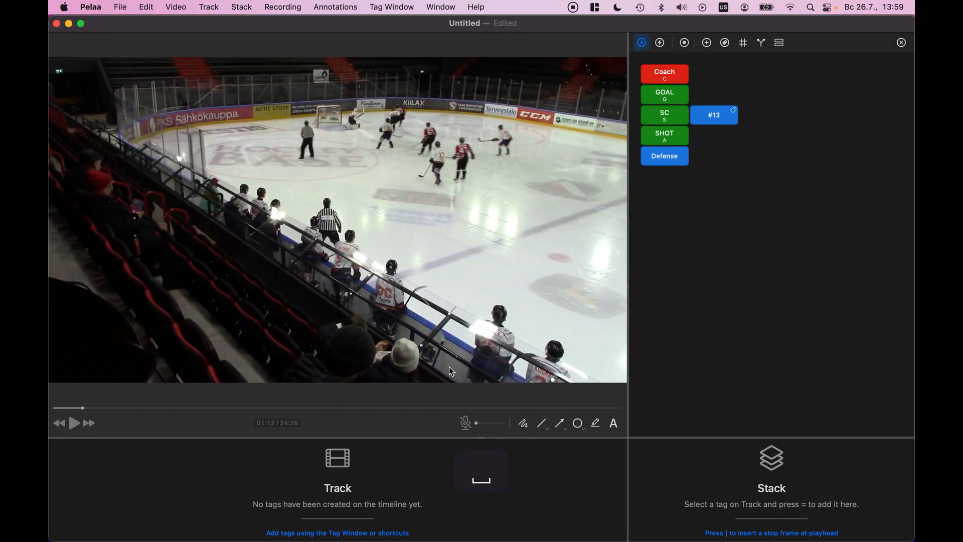
pyautogui.hscroll(-10, 450, 371)
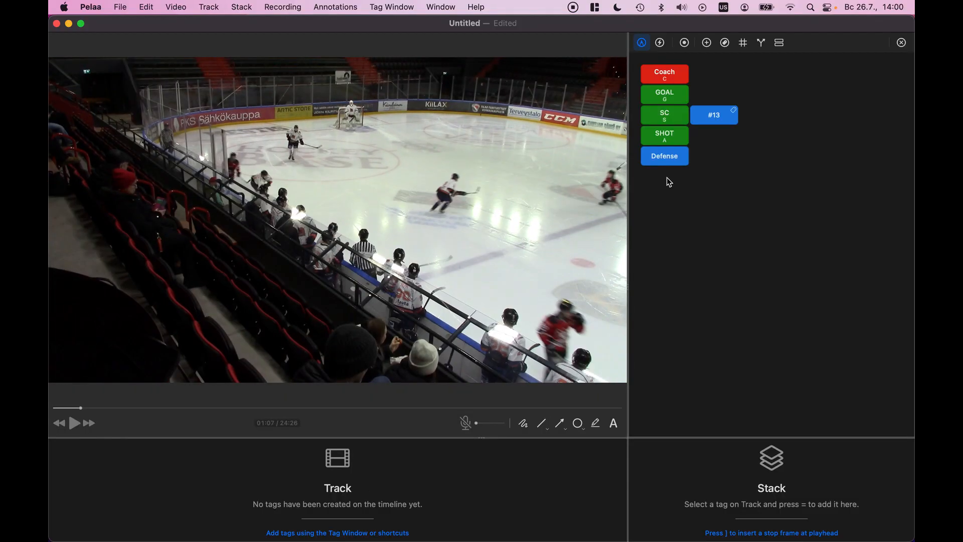
# - Switch the tag template from editing to Tag Mode for live tagging
pyautogui.click(660, 44)
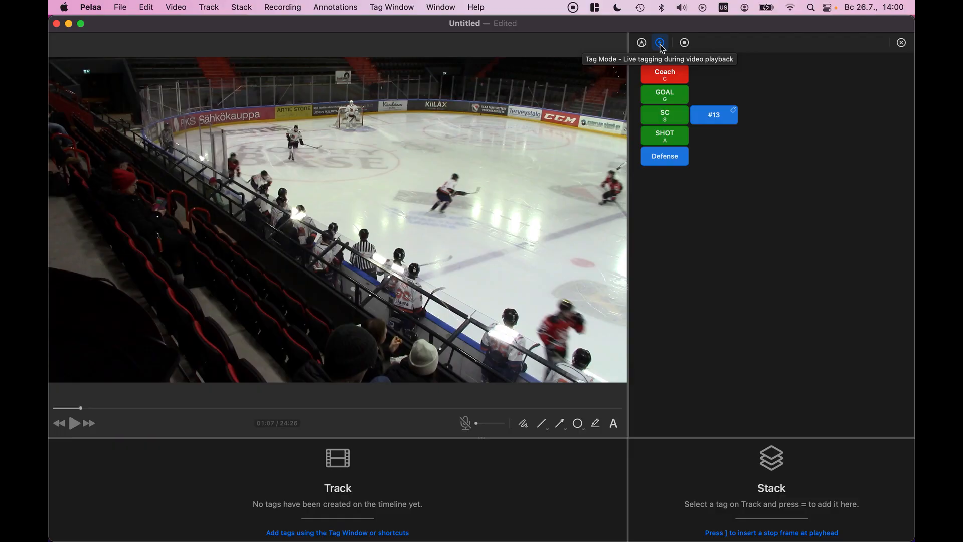
pyautogui.click(660, 44)
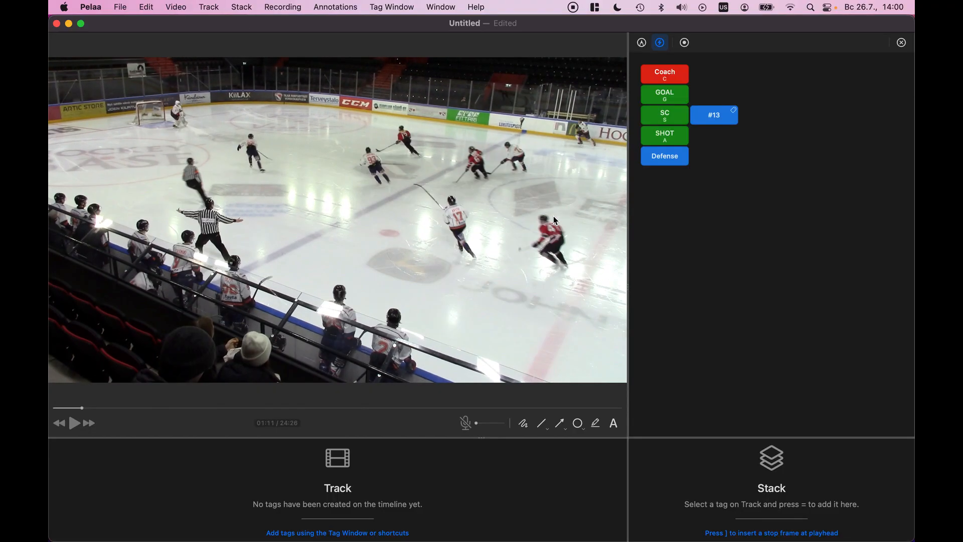
# - Record a Coach tag that starts at 01:07 and ends at 01:13 of the video
pyautogui.hscroll(5, 552, 215)
pyautogui.hscroll(-10, 552, 216)
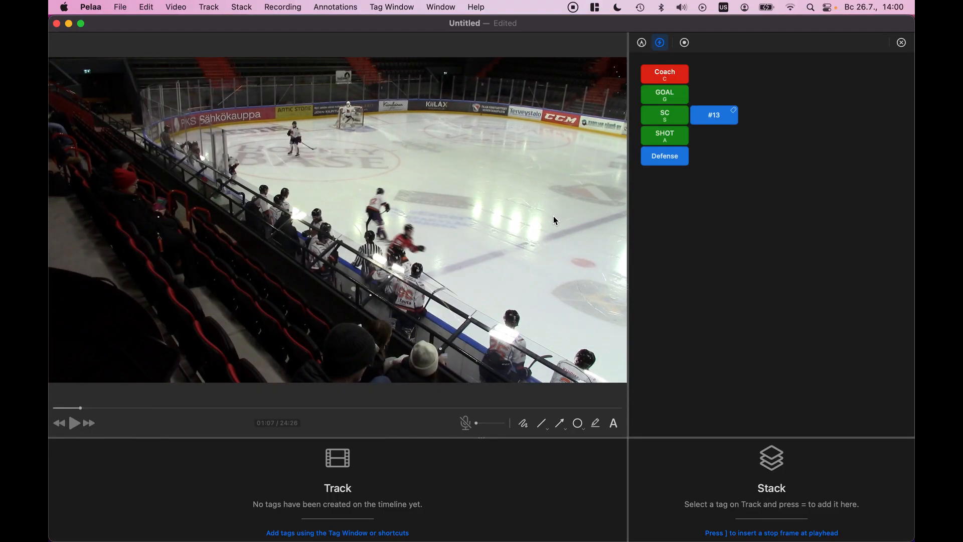
pyautogui.click(672, 77)
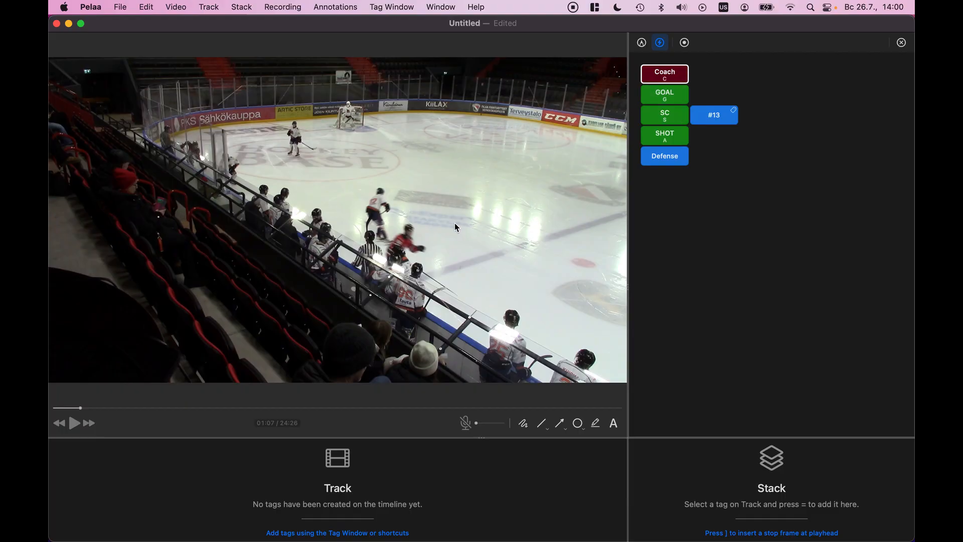
pyautogui.hscroll(8, 364, 247)
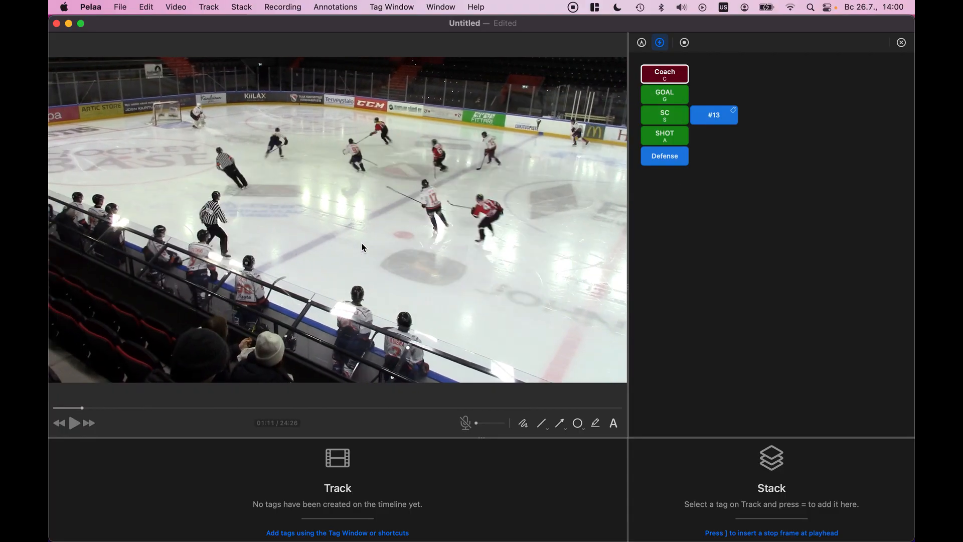
pyautogui.hscroll(4, 363, 247)
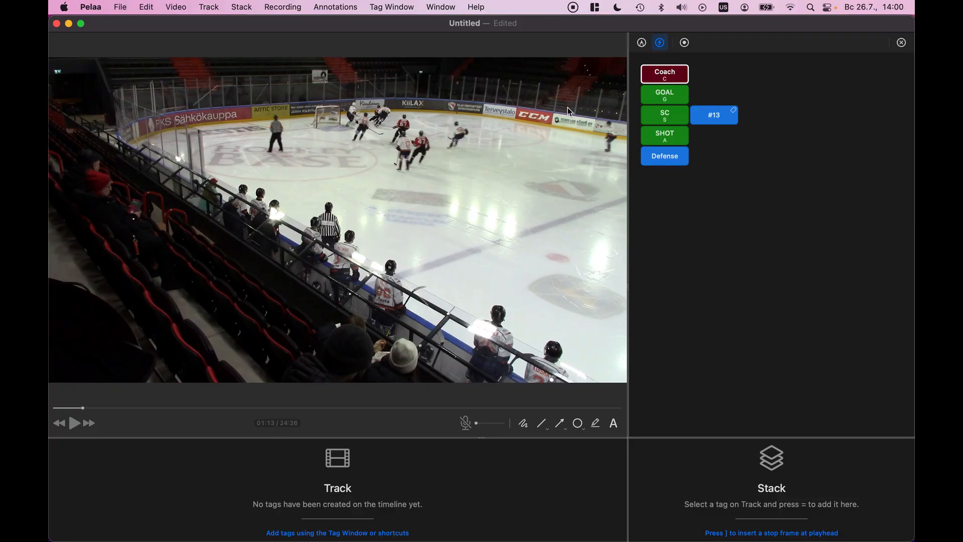
pyautogui.click(663, 75)
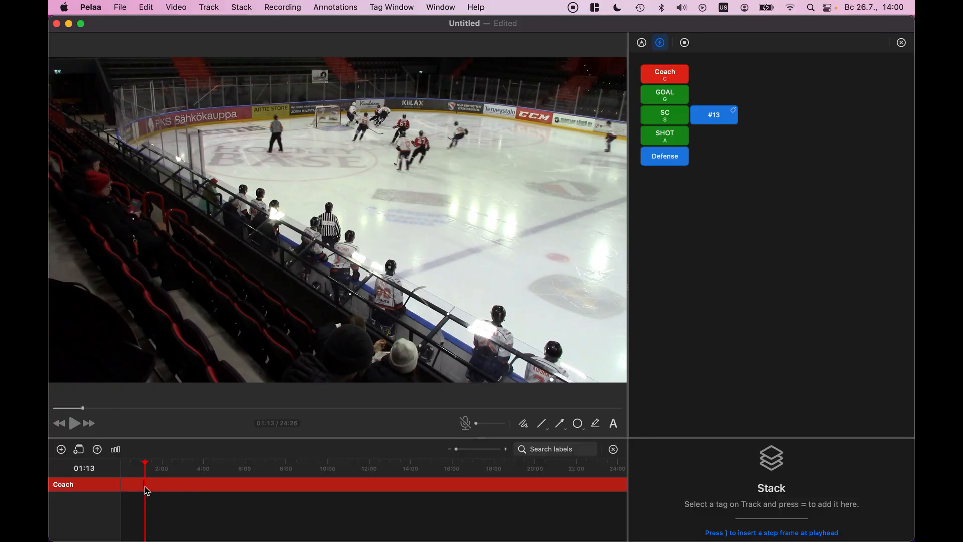
# - Enlarge the timeline area, zoom the timeline in around the Coach tag and select that tag
pyautogui.moveTo(629, 436); pyautogui.dragTo(627, 329)
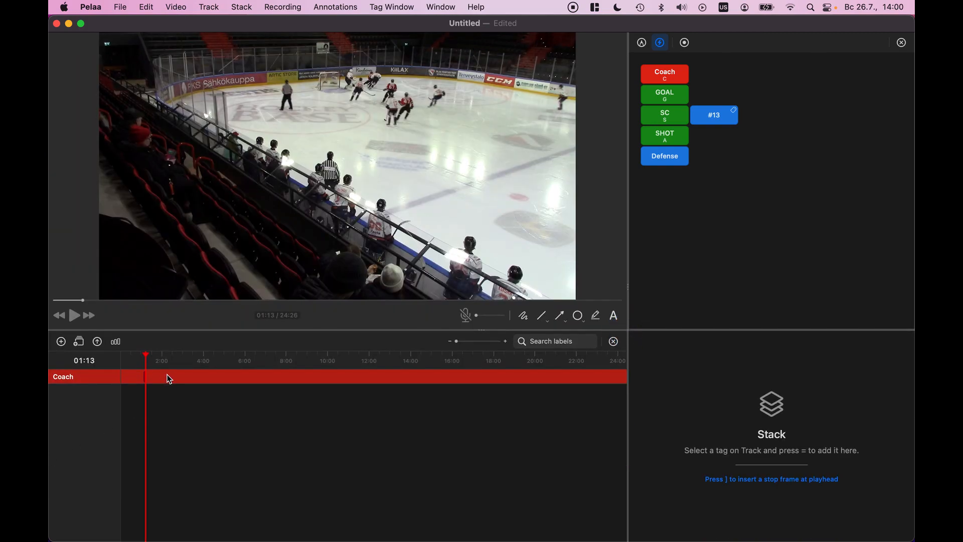
pyautogui.scroll(3, 174, 394)
pyautogui.hscroll(-4, 177, 399)
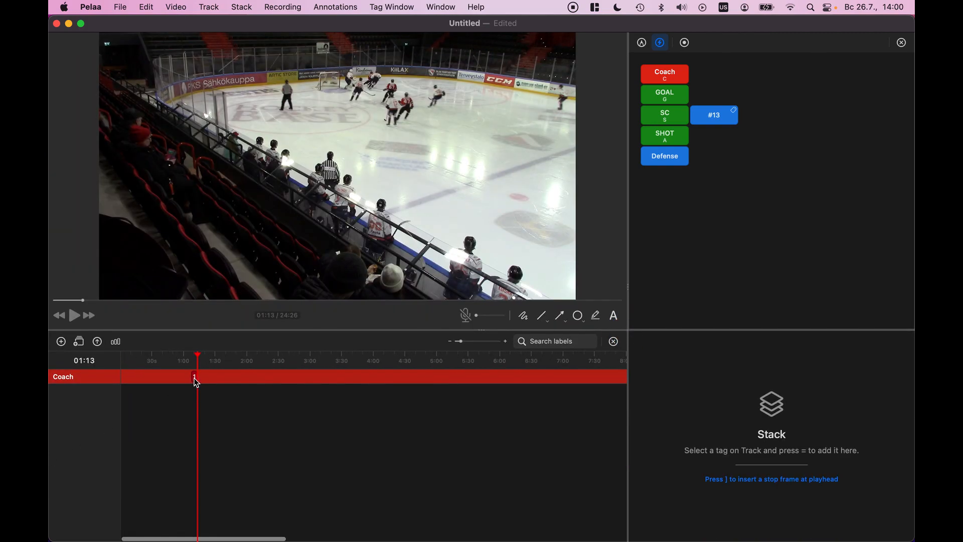
pyautogui.click(195, 380)
pyautogui.scroll(5, 201, 396)
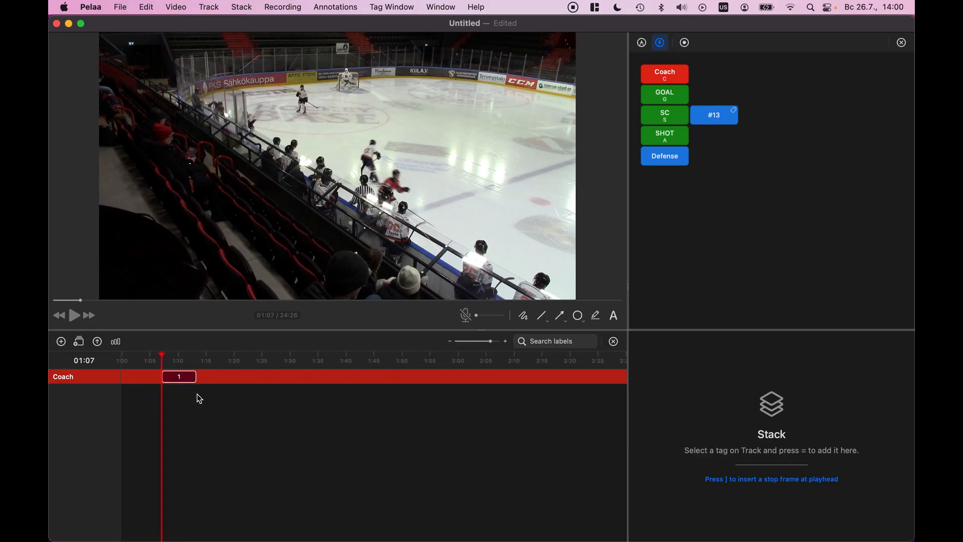
pyautogui.hscroll(-3, 200, 399)
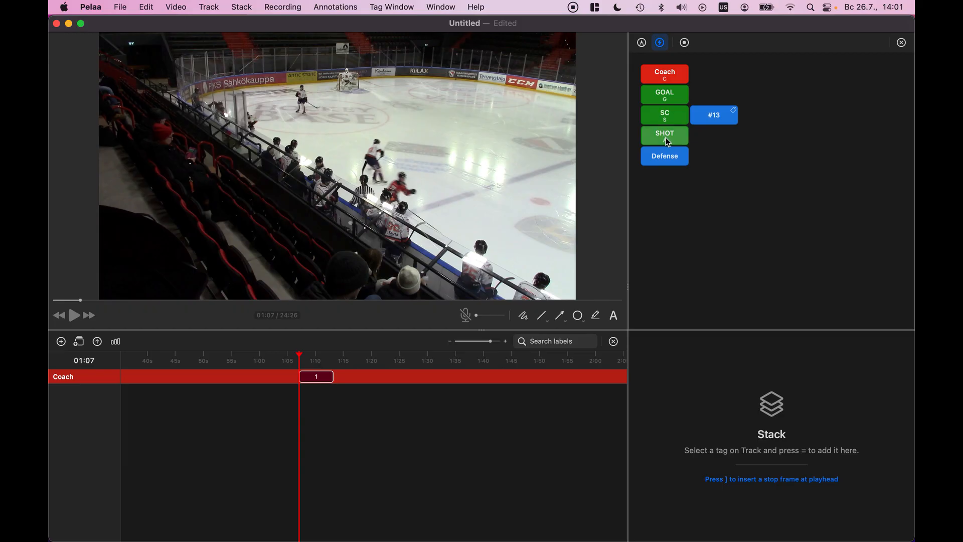
# - Move the playhead back to about 01:01, start a Defense tag there and advance the video to about 01:11
pyautogui.hscroll(-5, 534, 167)
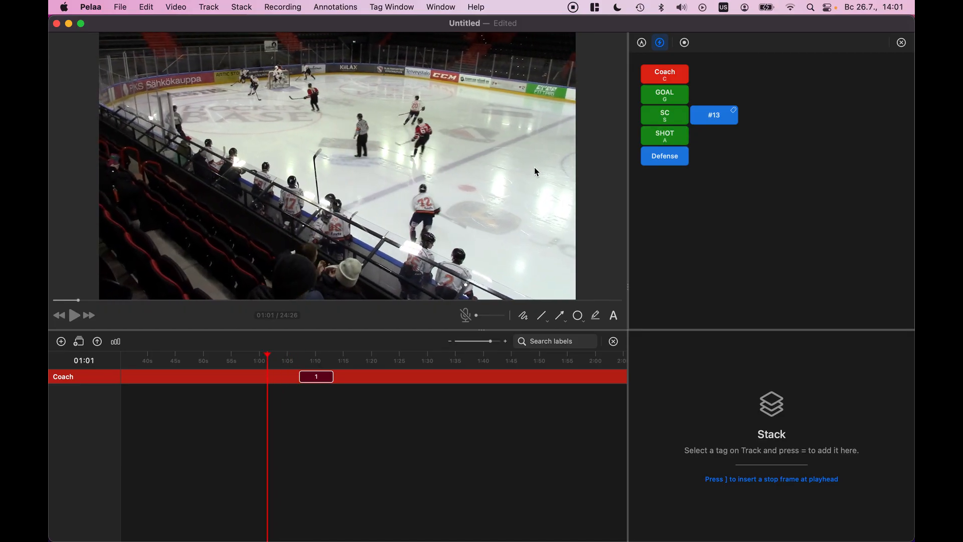
pyautogui.hscroll(-2, 231, 87)
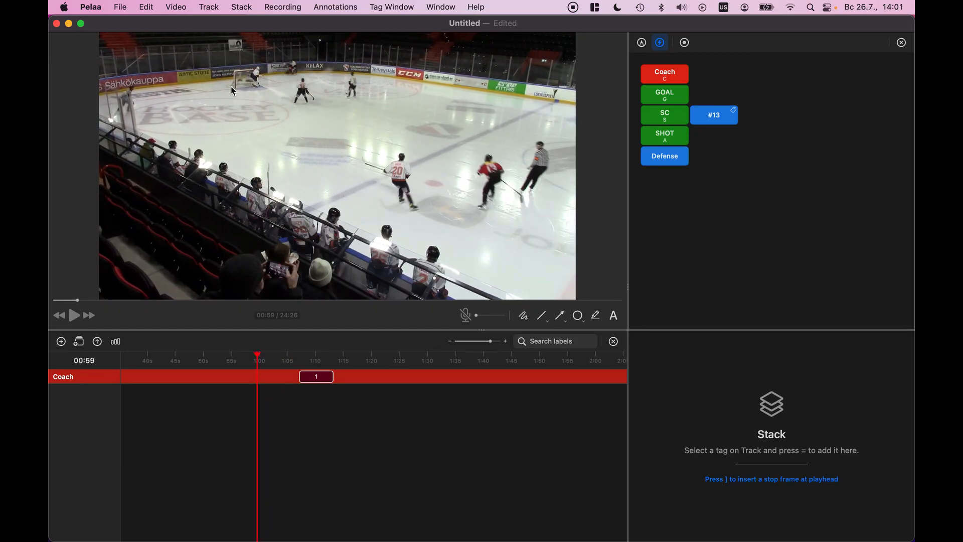
pyautogui.hscroll(2, 250, 84)
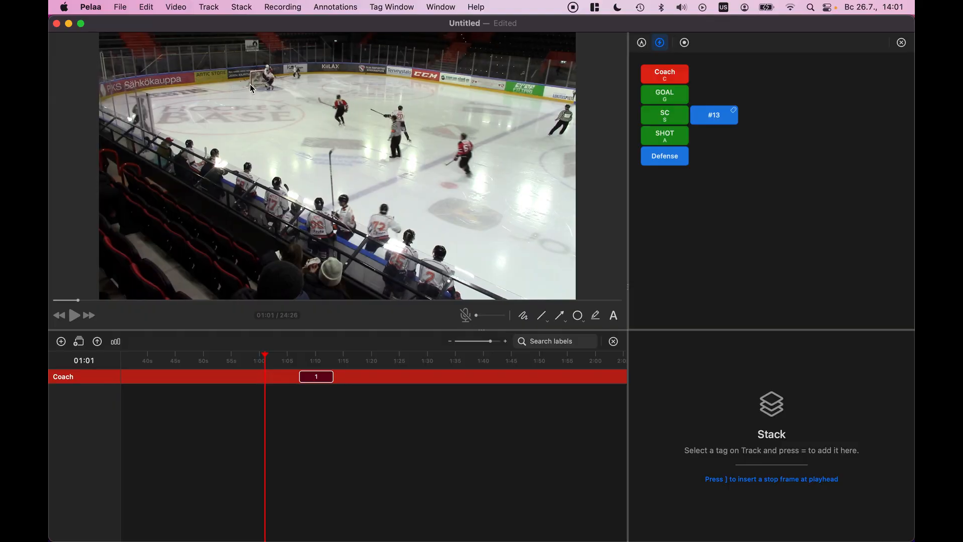
pyautogui.click(675, 163)
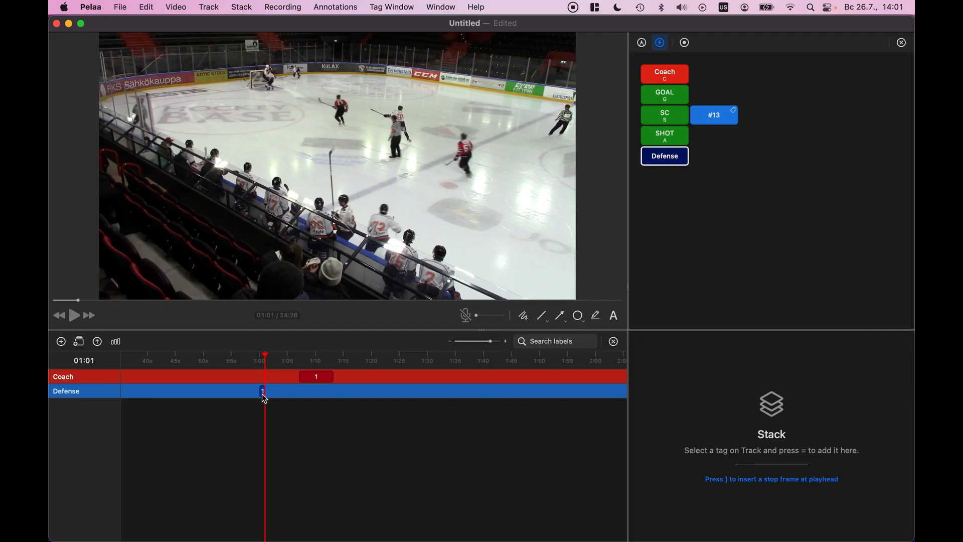
pyautogui.moveTo(265, 399)
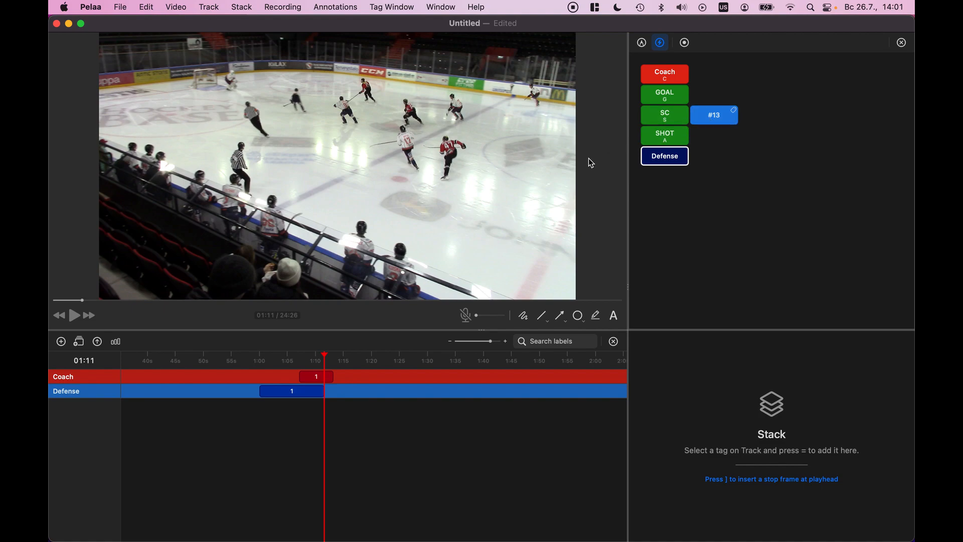
# - Play the video from 01:11, add an SC tag with the #13 label at about 01:14 and pause at 01:16
pyautogui.press('space')
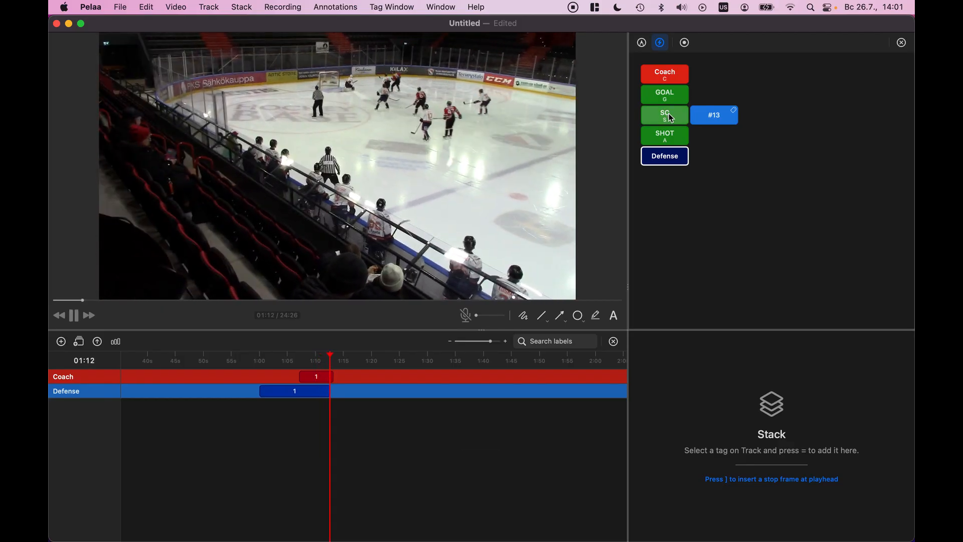
pyautogui.click(671, 118)
pyautogui.click(717, 121)
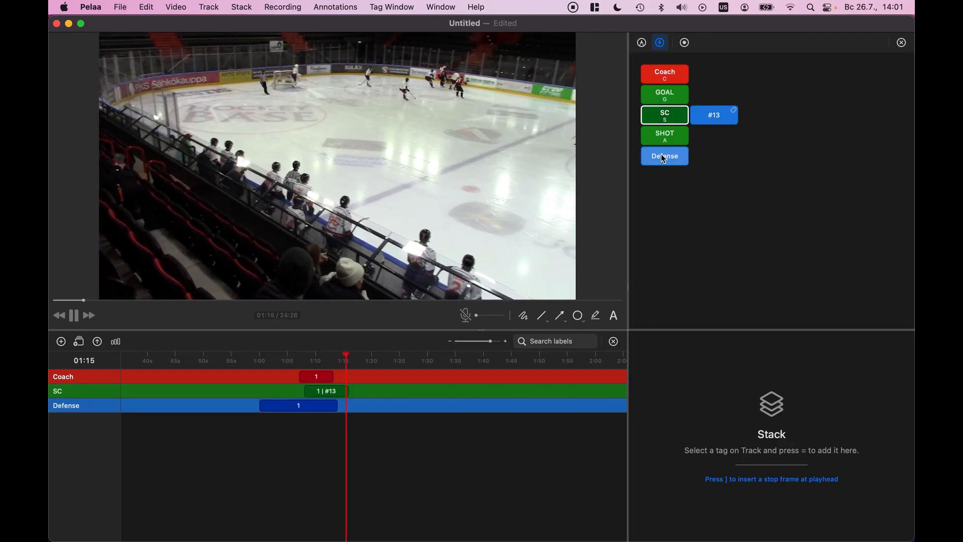
pyautogui.press('space')
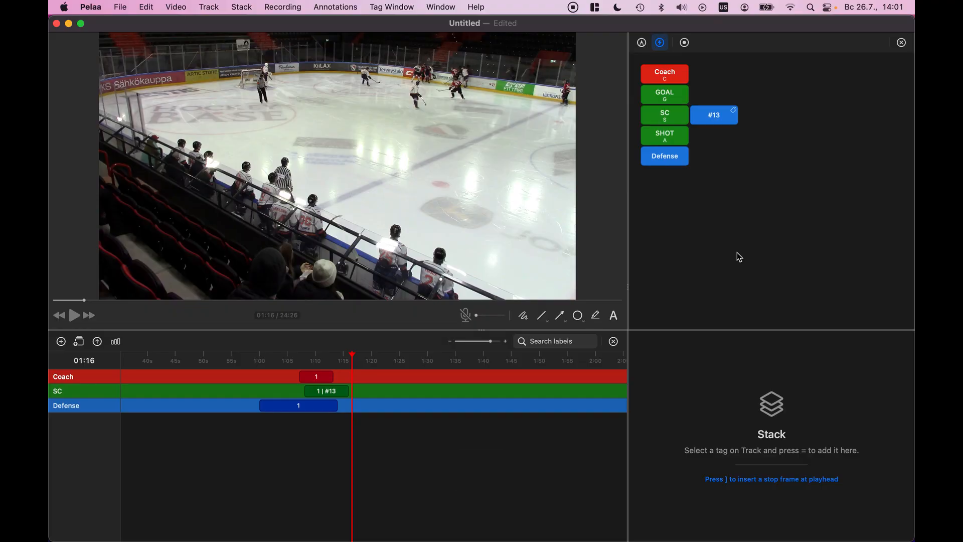
# - Select the SC tag on the timeline, search the labels for 13 and clear the search
pyautogui.click(326, 394)
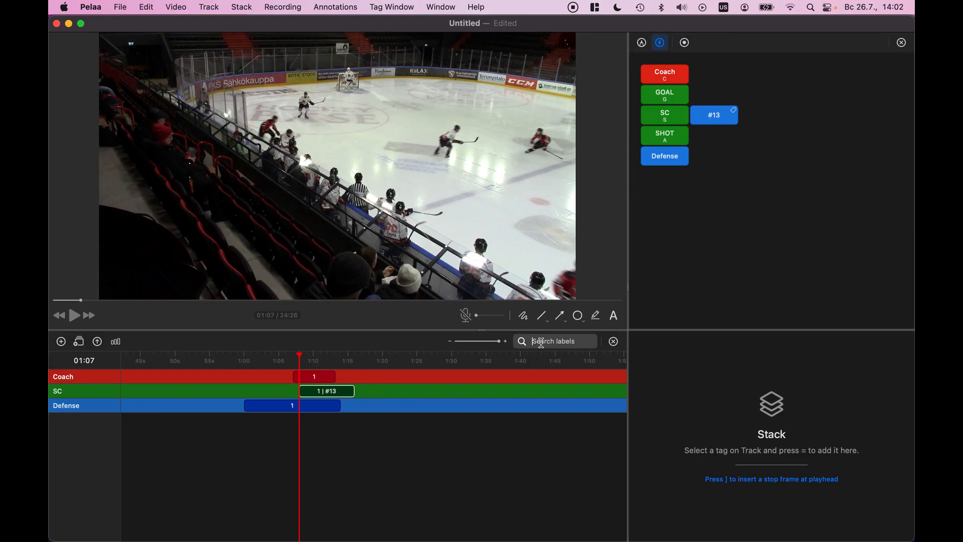
pyautogui.write('13')
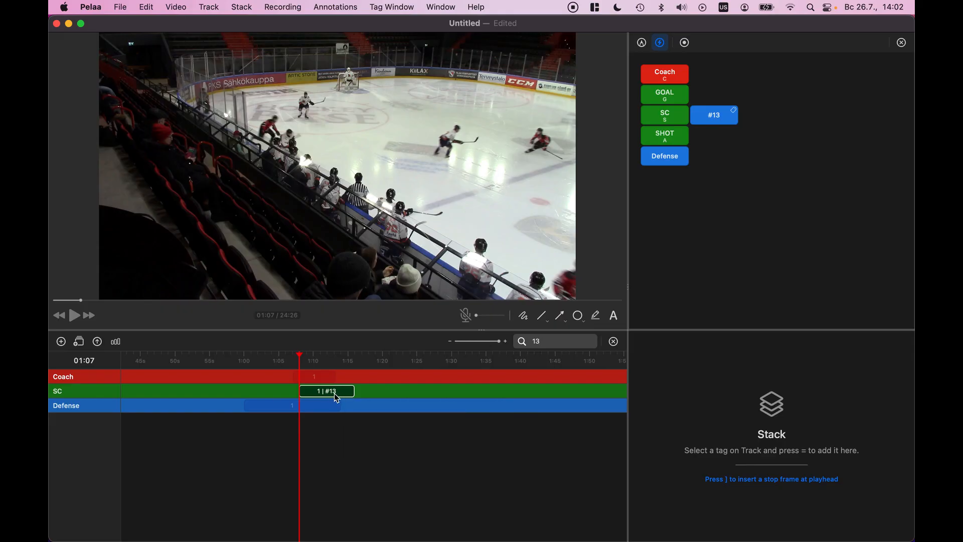
pyautogui.press('BackSpace')
pyautogui.press('BackSpace')
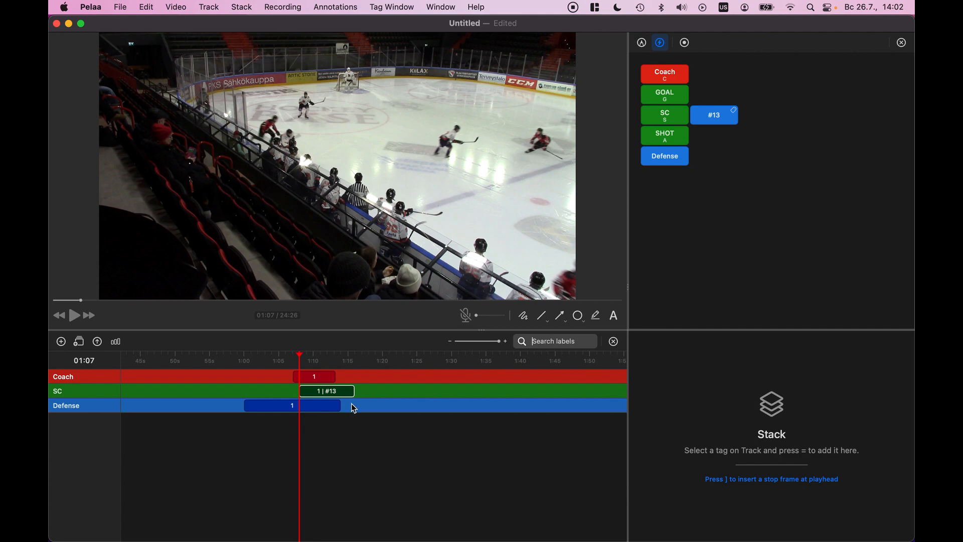
# - Select the Defense tag on the timeline and scrub the video forward from the tag's start
pyautogui.click(332, 412)
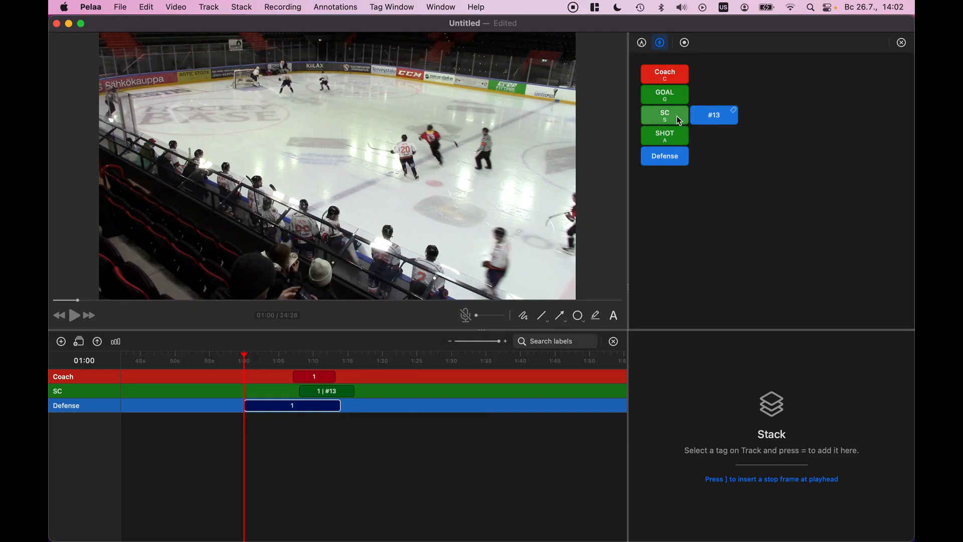
pyautogui.hscroll(5, 383, 206)
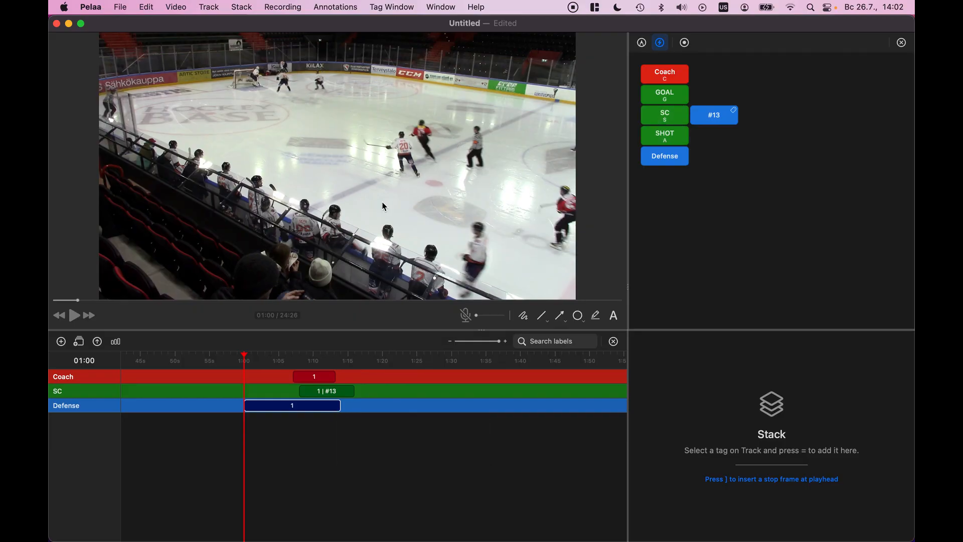